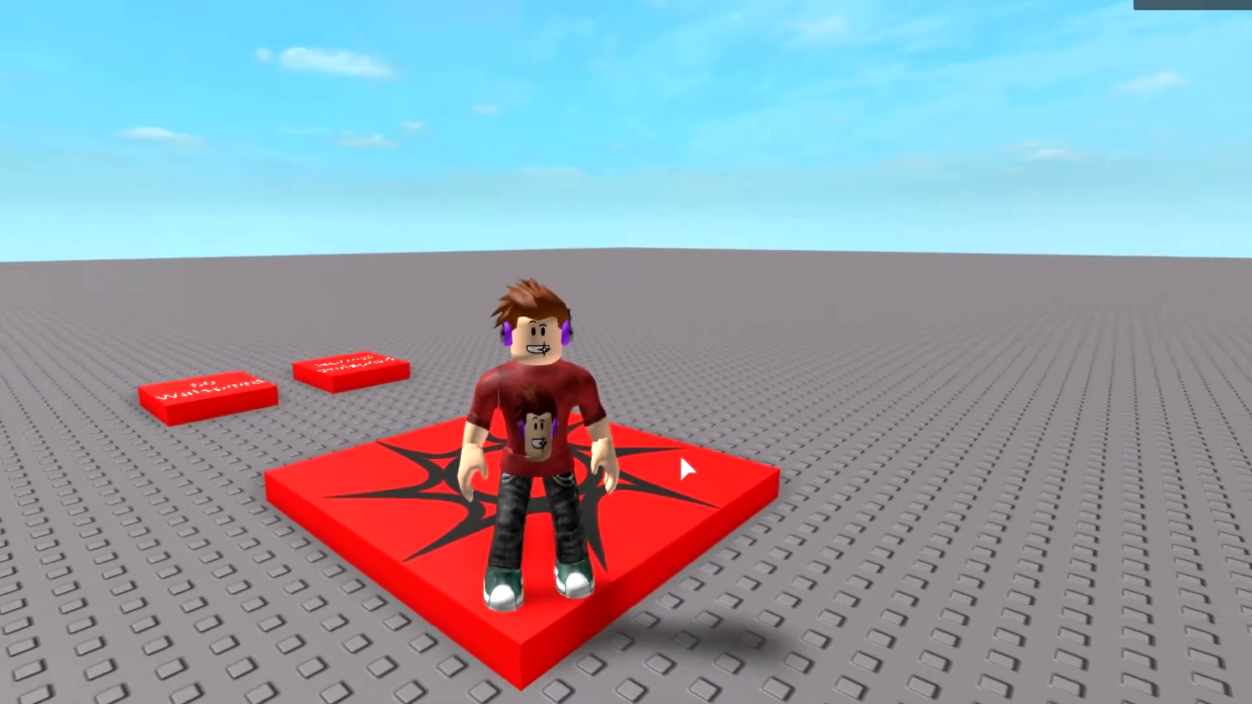
Walk the avatar off the spawn and examine the labels of the two red walkspeed pads up close
{"action": "key", "text": "a"}
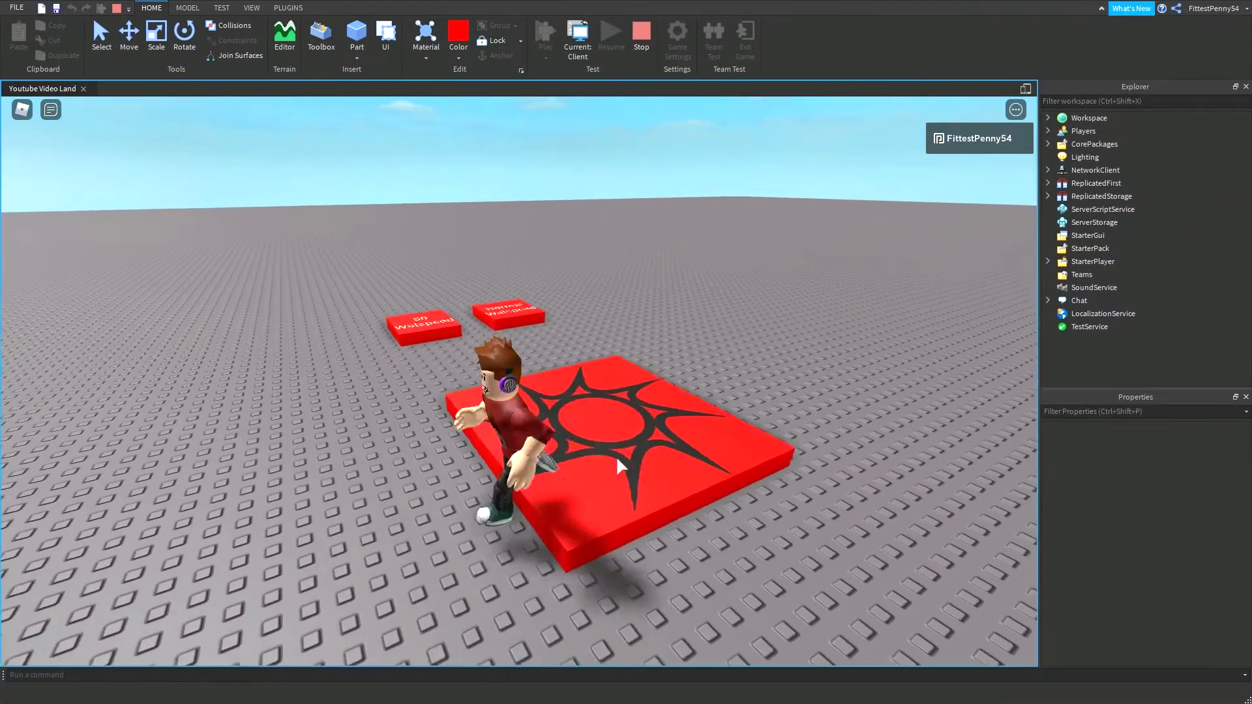
{"action": "right_click_drag", "start_coordinate": [617, 459], "coordinate": [618, 460]}
{"action": "key", "text": "w"}
{"action": "key", "text": "d"}
{"action": "key", "text": "w"}
{"action": "scroll", "coordinate": [618, 460], "scroll_direction": "up", "scroll_amount": 5}
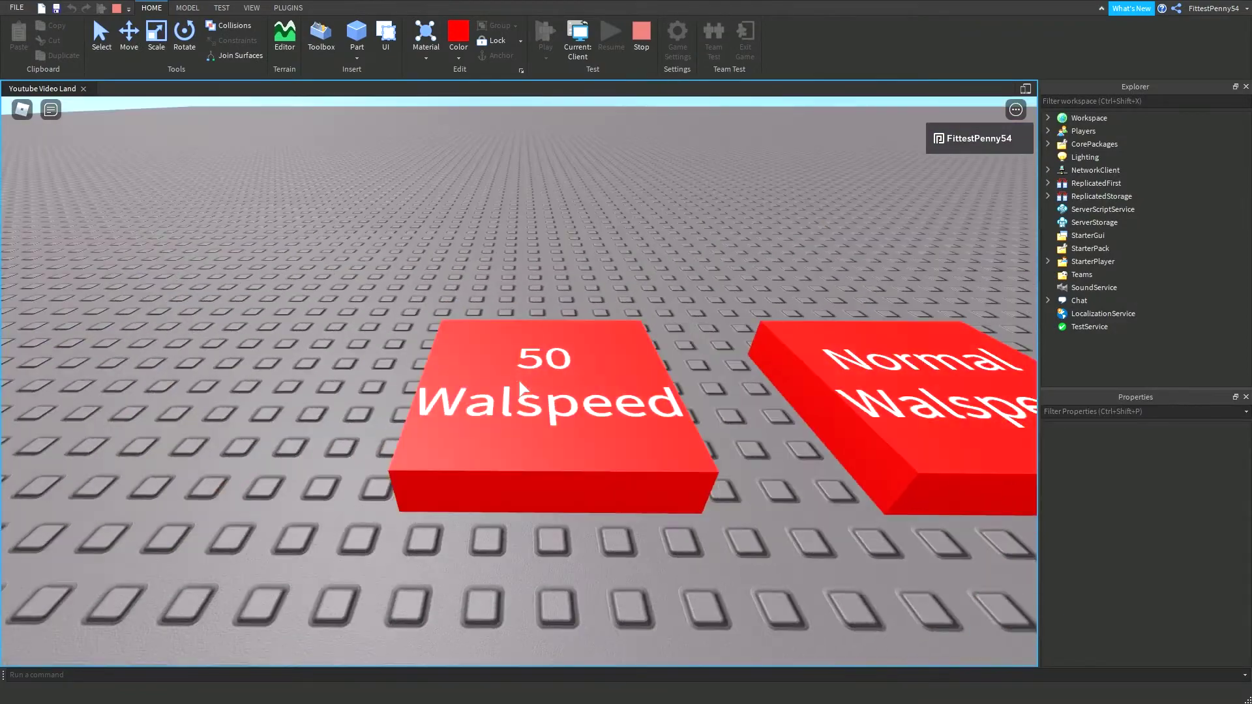
{"action": "key", "text": "s"}
{"action": "key", "text": "w"}
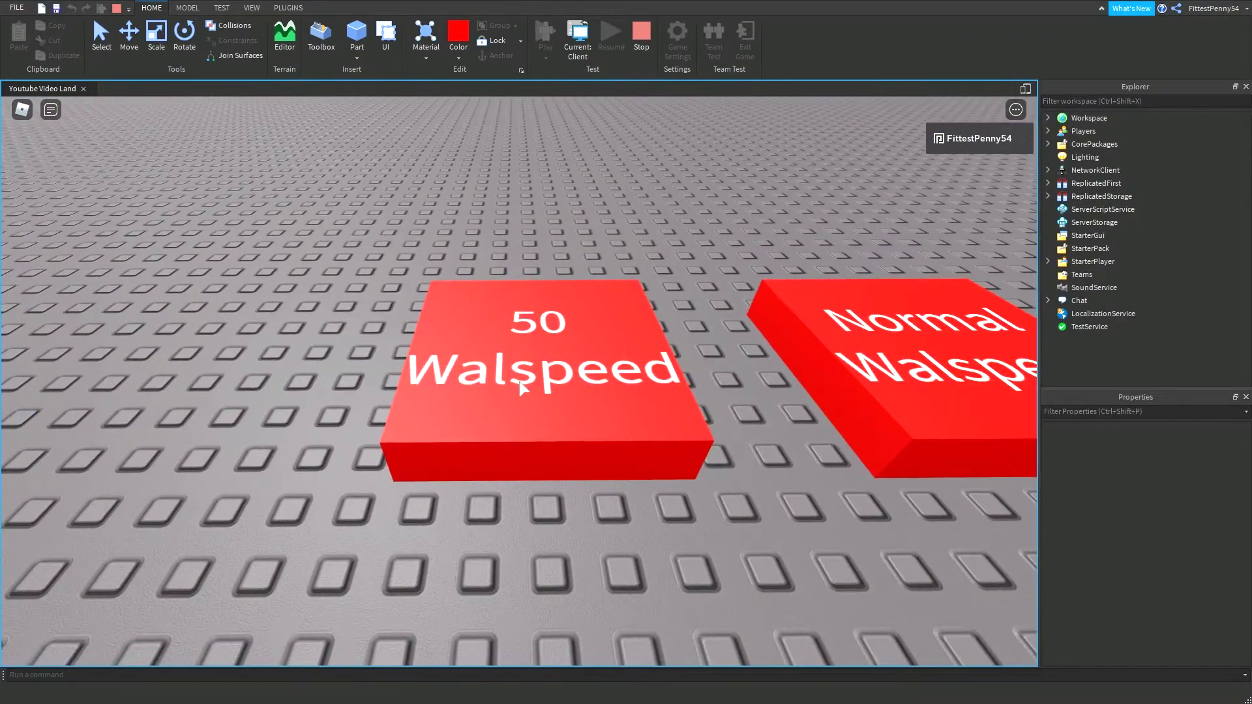
{"action": "key", "text": "d"}
{"action": "key", "text": "a"}
{"action": "key", "text": "s"}
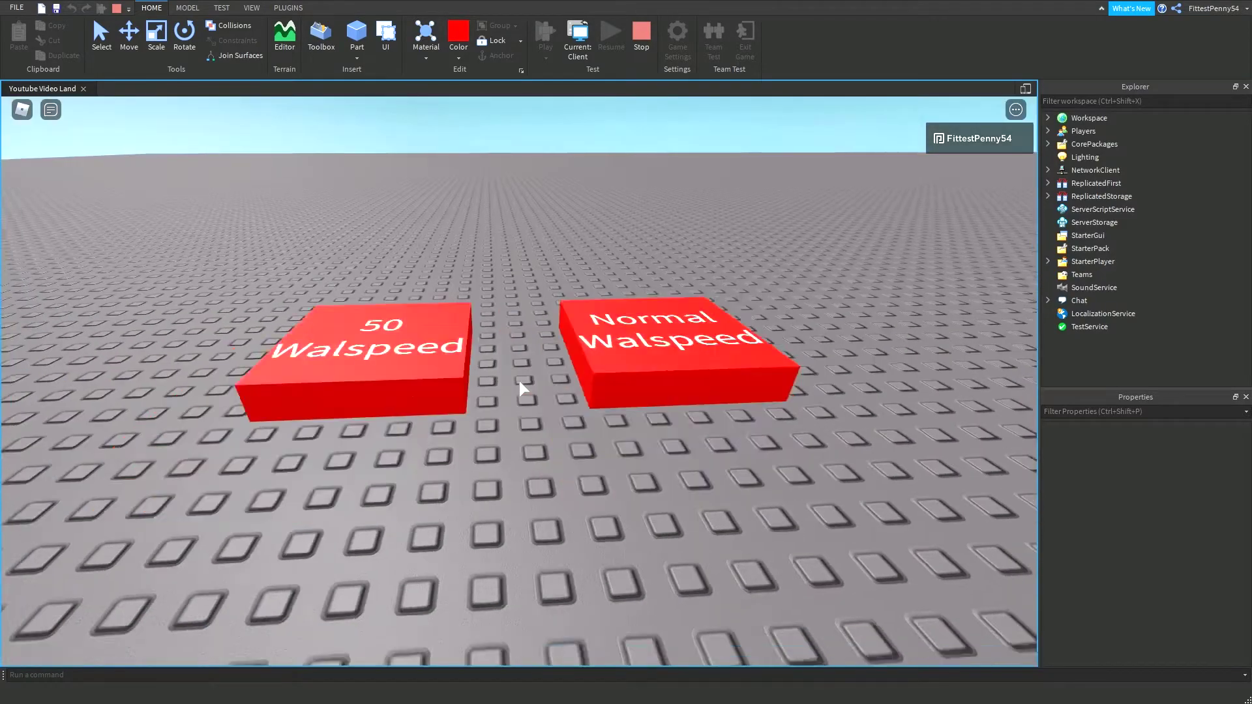
{"action": "scroll", "coordinate": [519, 381], "scroll_direction": "down", "scroll_amount": 5}
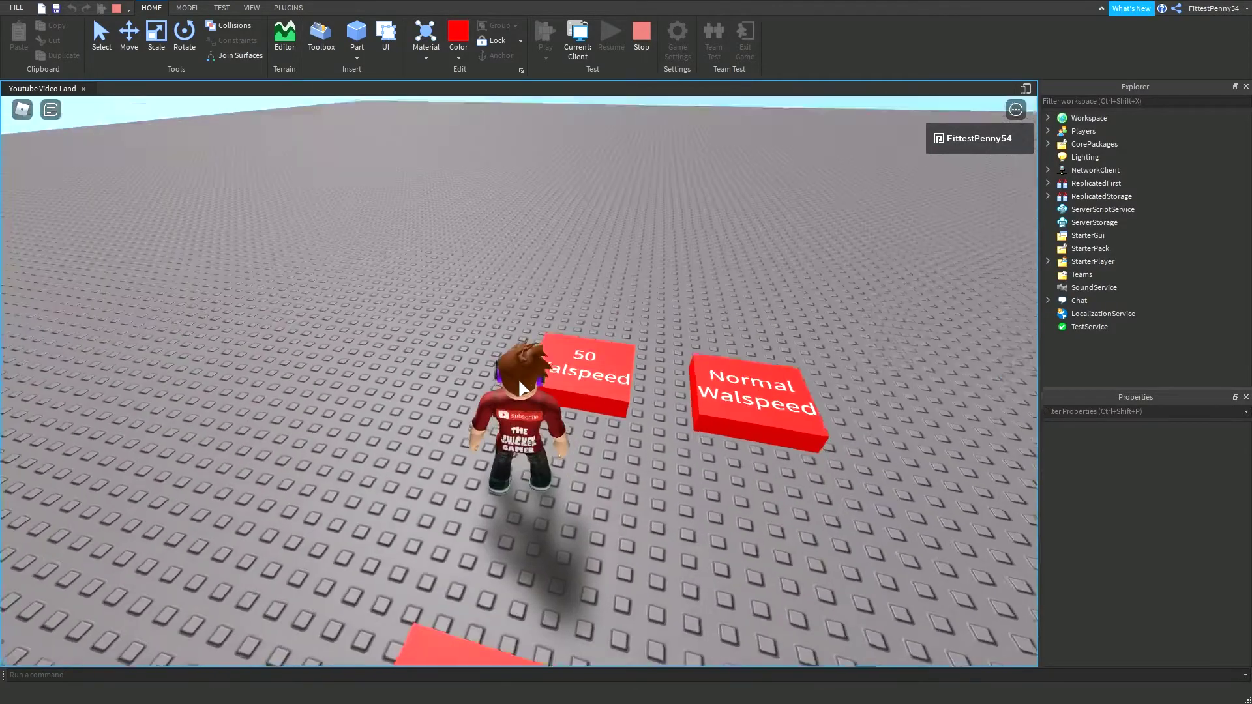
Playtest the 50 and Normal walkspeed pads by running the avatar over them and around the baseplate to compare speeds
{"action": "key", "text": "d"}
{"action": "right_click_drag", "start_coordinate": [519, 381], "coordinate": [520, 382]}
{"action": "scroll", "coordinate": [519, 382], "scroll_direction": "down", "scroll_amount": 1}
{"action": "key", "text": "w"}
{"action": "key", "text": "s"}
{"action": "key", "text": "d"}
{"action": "key", "text": "w"}
{"action": "key", "text": "s"}
{"action": "key", "text": "a"}
{"action": "key", "text": "d"}
{"action": "scroll", "coordinate": [520, 382], "scroll_direction": "up", "scroll_amount": 1}
{"action": "key", "text": "s"}
{"action": "key", "text": "d"}
{"action": "key", "text": "w"}
{"action": "key", "text": "w"}
{"action": "key", "text": "s"}
{"action": "scroll", "coordinate": [518, 379], "scroll_direction": "up", "scroll_amount": 1}
{"action": "key", "text": "w"}
{"action": "scroll", "coordinate": [520, 382], "scroll_direction": "down", "scroll_amount": 1}
{"action": "key", "text": "s"}
{"action": "scroll", "coordinate": [520, 382], "scroll_direction": "up", "scroll_amount": 1}
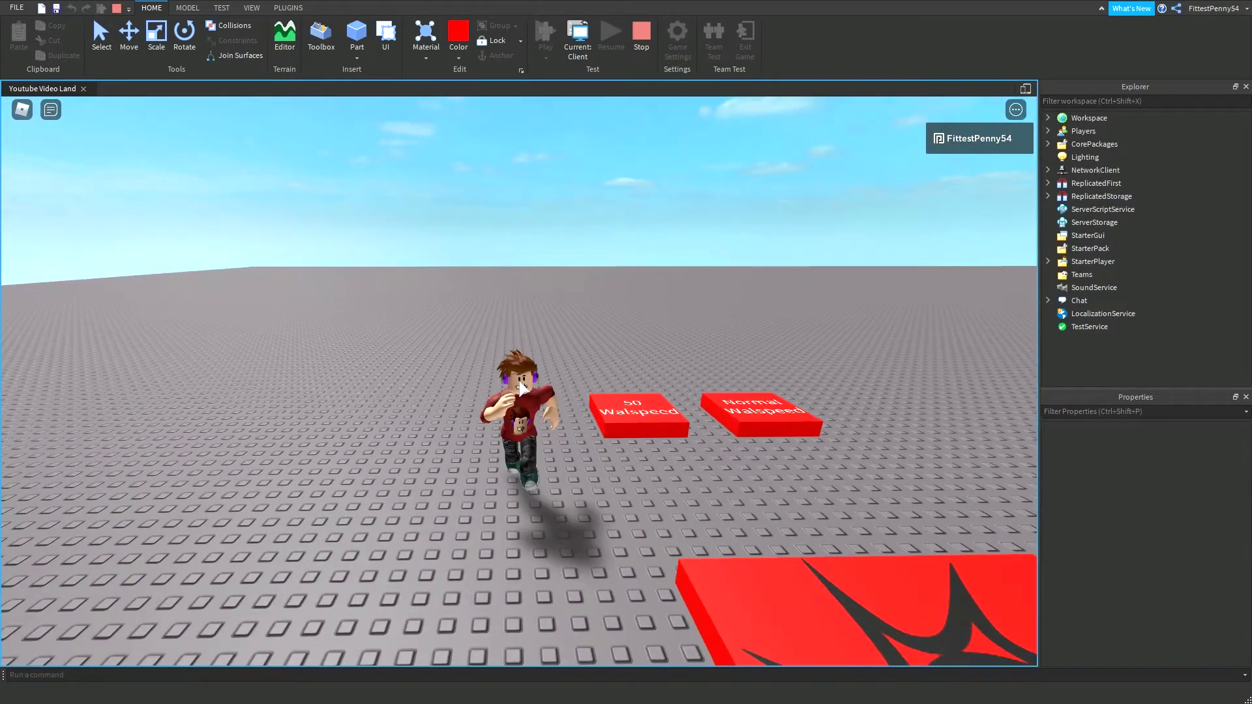
{"action": "key", "text": "s"}
{"action": "key", "text": "w"}
{"action": "right_click_drag", "start_coordinate": [520, 382], "coordinate": [520, 382]}
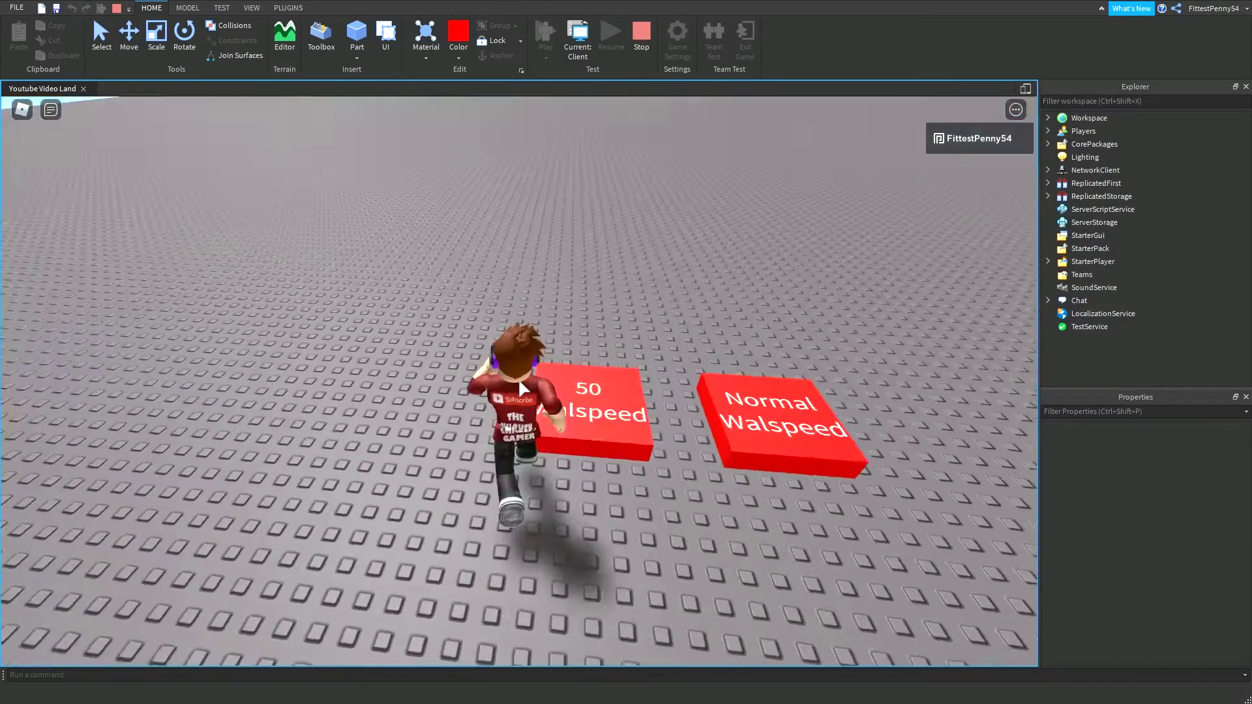
{"action": "key", "text": "d"}
{"action": "scroll", "coordinate": [520, 382], "scroll_direction": "down", "scroll_amount": 1}
{"action": "key", "text": "a"}
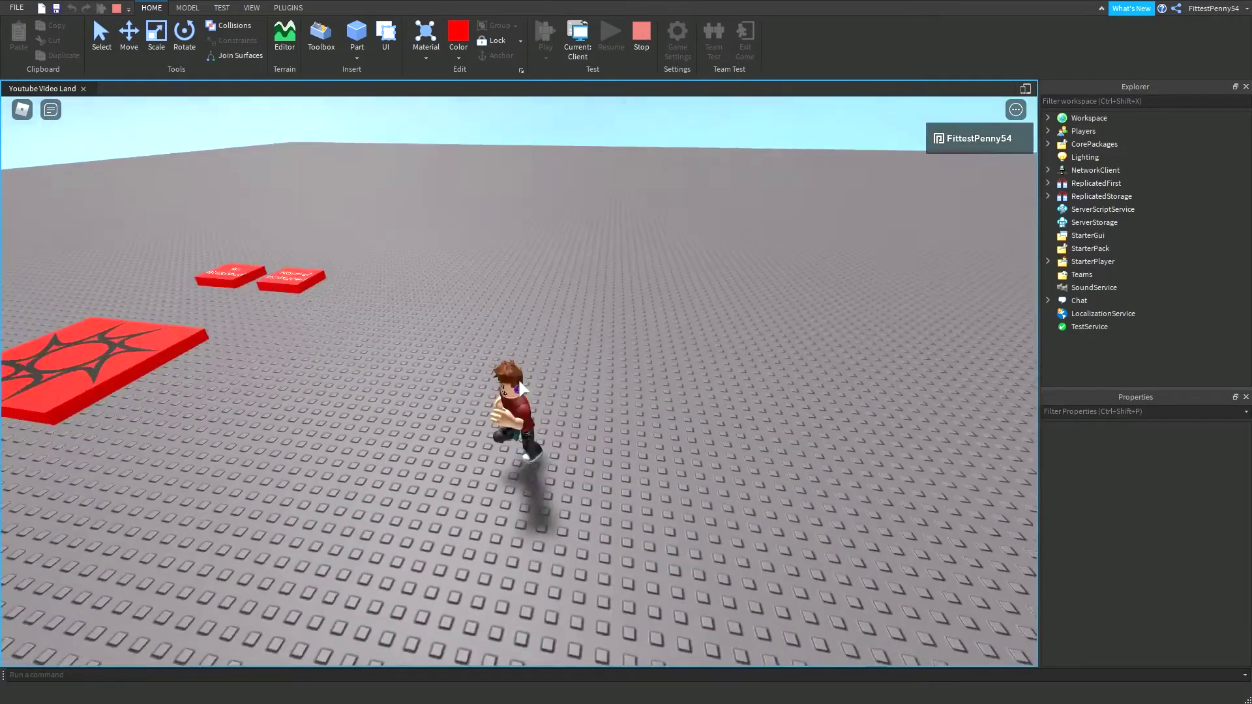
{"action": "key", "text": "w"}
{"action": "right_click_drag", "start_coordinate": [520, 382], "coordinate": [535, 370]}
{"action": "key", "text": "s"}
{"action": "scroll", "coordinate": [536, 371], "scroll_direction": "up", "scroll_amount": 1}
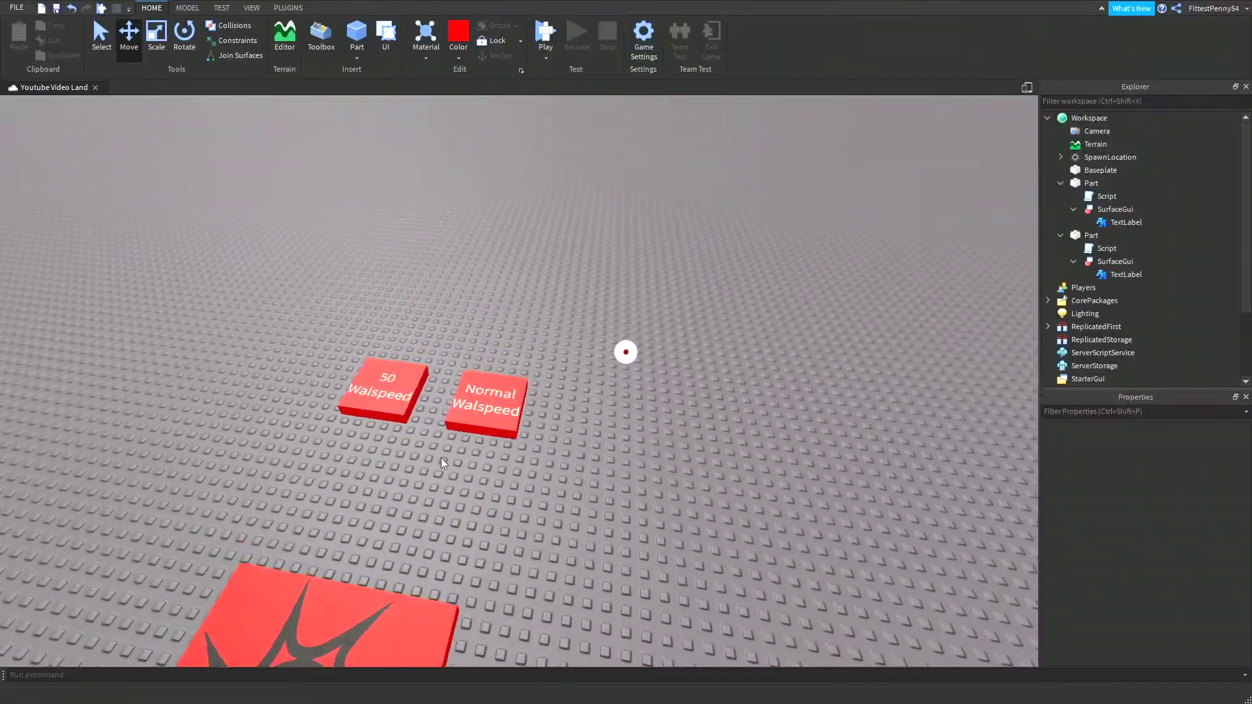
Delete both existing walkspeed pads from the baseplate, leaving the spawn location in place
{"action": "scroll", "coordinate": [441, 458], "scroll_direction": "up", "scroll_amount": 2}
{"action": "scroll", "coordinate": [546, 507], "scroll_direction": "down", "scroll_amount": 3}
{"action": "scroll", "coordinate": [606, 479], "scroll_direction": "up", "scroll_amount": 2}
{"action": "left_click_drag", "start_coordinate": [604, 500], "coordinate": [327, 296]}
{"action": "key", "text": "Delete"}
Insert a new block part on the baseplate and anchor it
{"action": "left_click", "coordinate": [356, 33]}
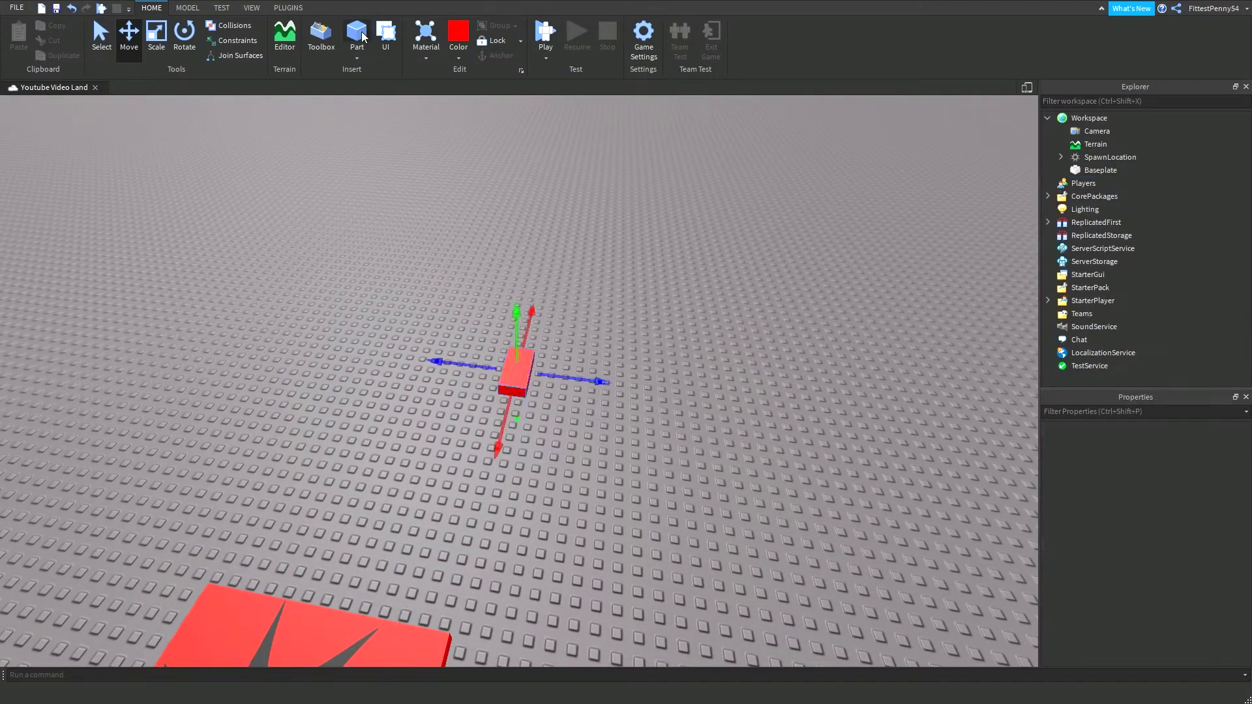
{"action": "key", "text": "w"}
{"action": "key", "text": "d"}
{"action": "left_click", "coordinate": [500, 57]}
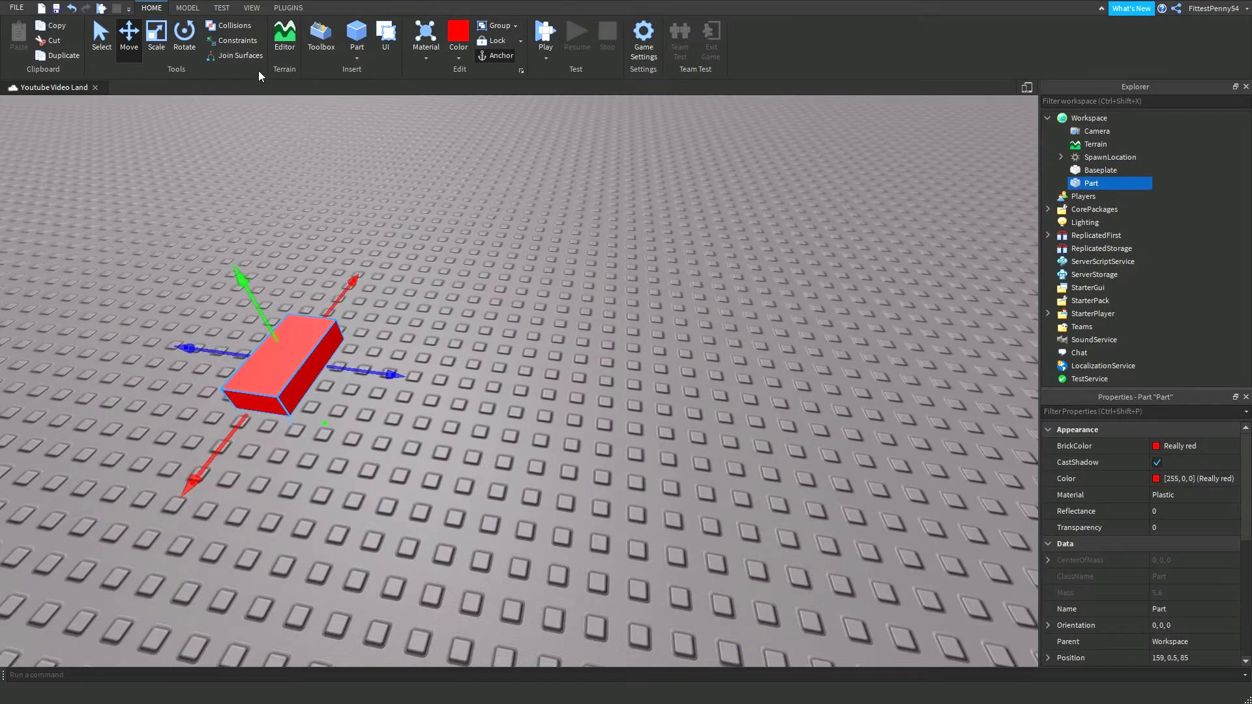
Scale the new part in width and length into a flat, roughly square pad
{"action": "left_click", "coordinate": [165, 49]}
{"action": "left_click_drag", "start_coordinate": [358, 385], "coordinate": [407, 400]}
{"action": "key", "text": "f"}
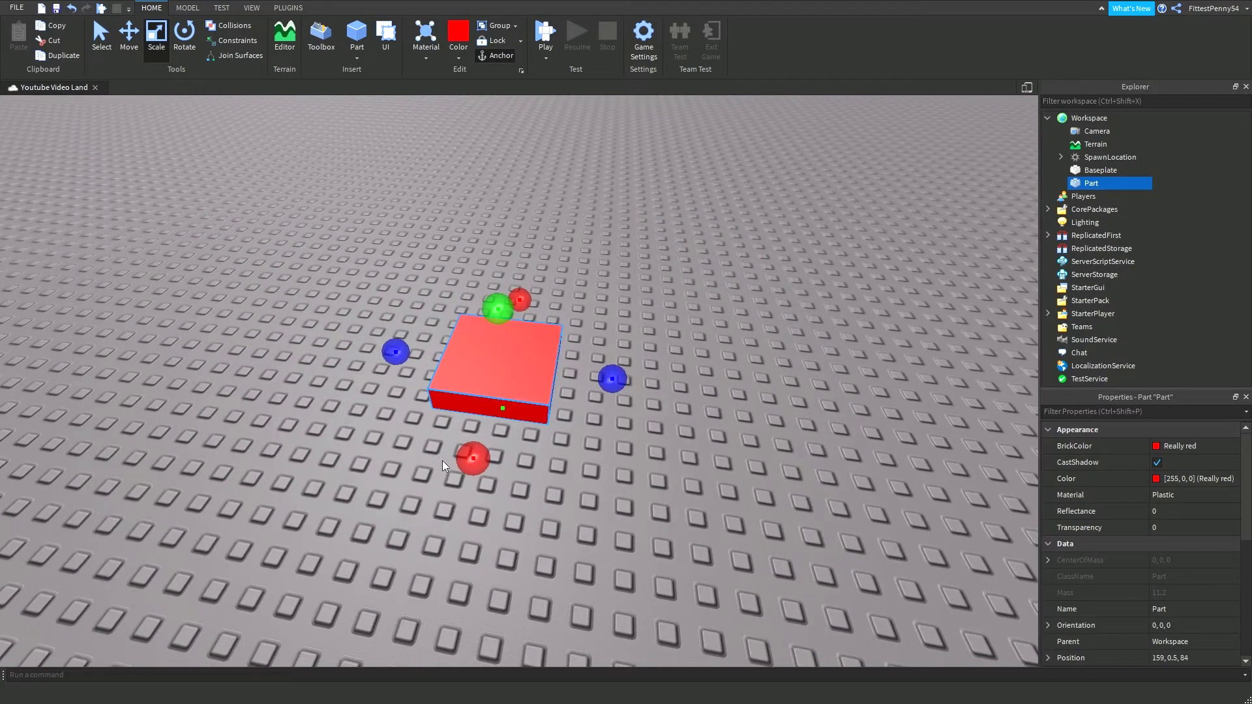
{"action": "left_click_drag", "start_coordinate": [470, 460], "coordinate": [460, 488]}
{"action": "left_click_drag", "start_coordinate": [592, 398], "coordinate": [630, 401]}
{"action": "left_click", "coordinate": [637, 290]}
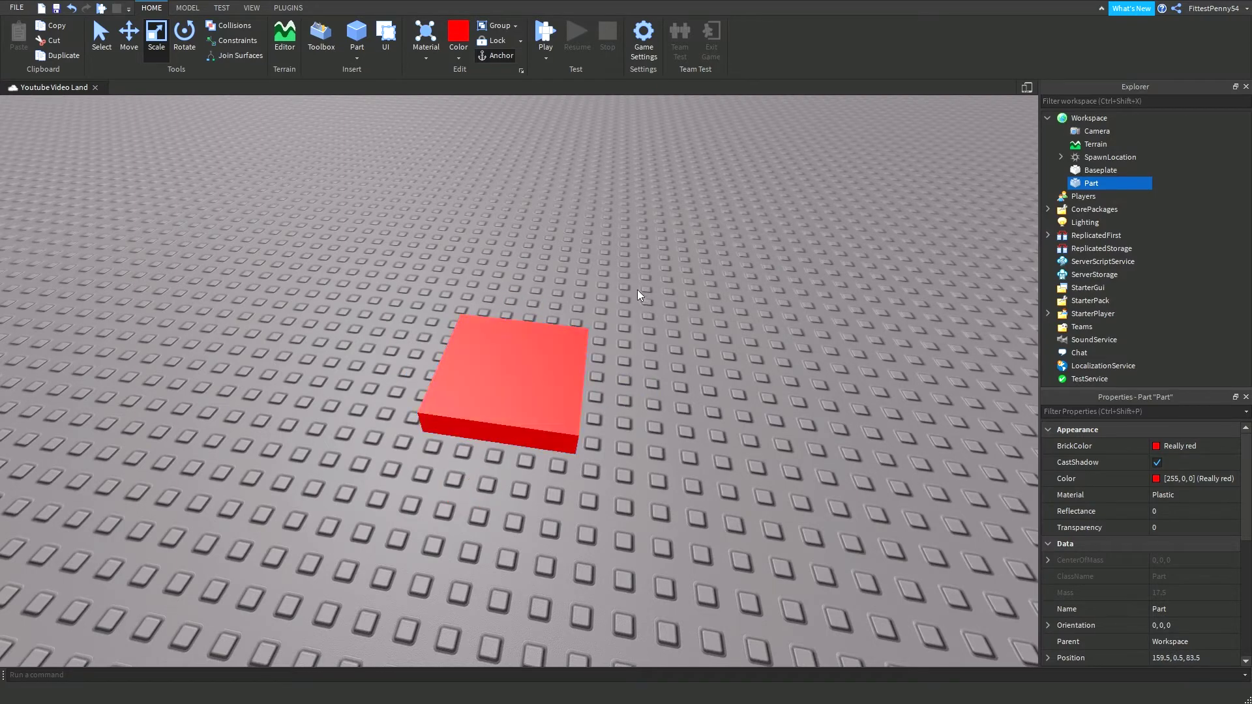
{"action": "left_click", "coordinate": [359, 59]}
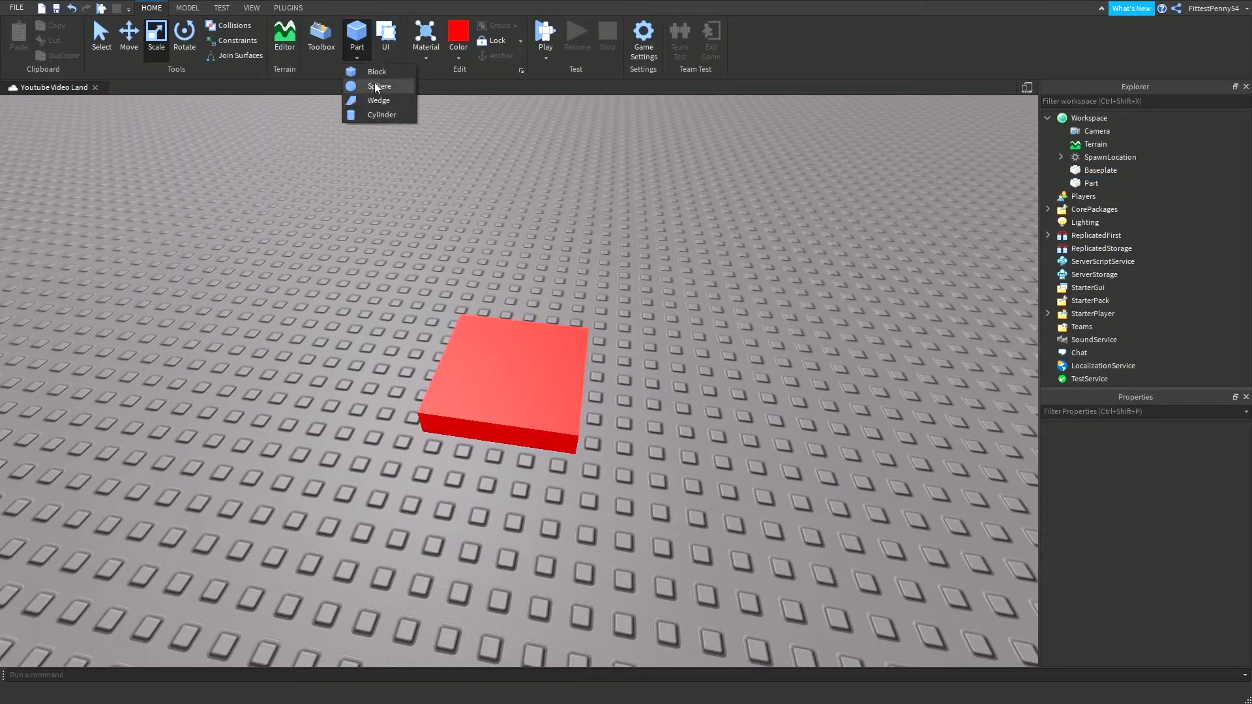
{"action": "left_click", "coordinate": [484, 208]}
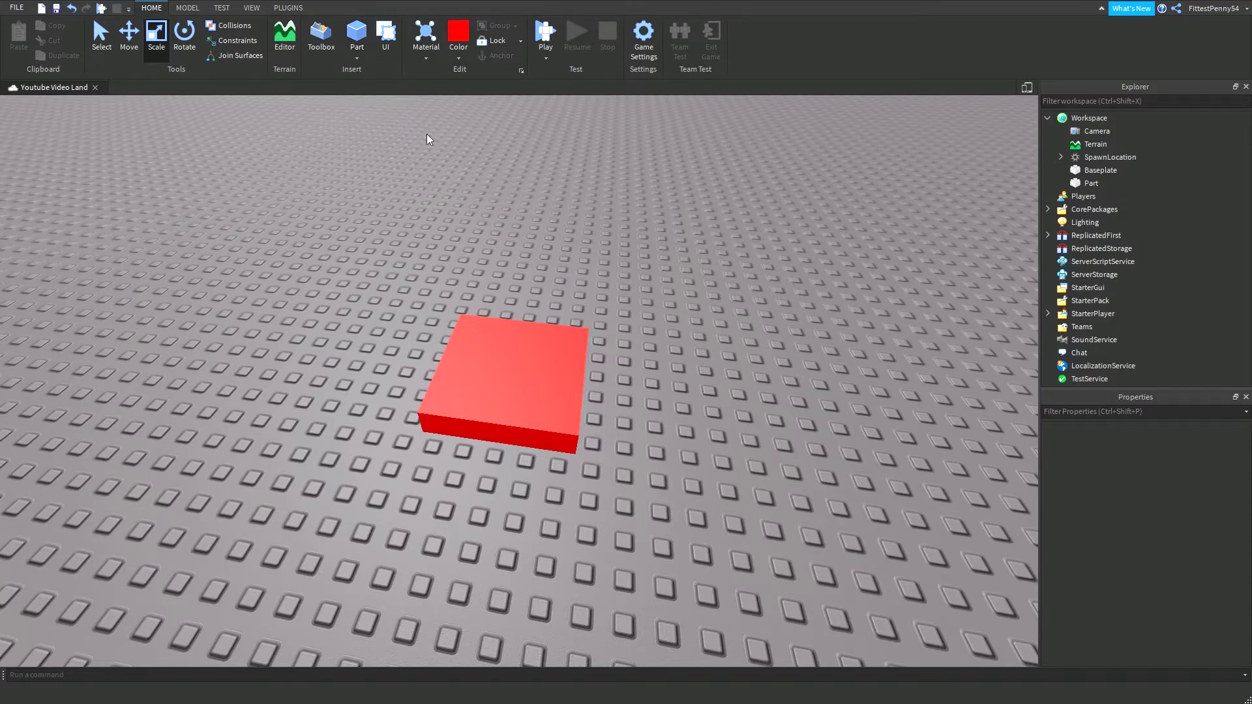
{"action": "right_click_drag", "start_coordinate": [635, 255], "coordinate": [665, 173]}
{"action": "scroll", "coordinate": [636, 256], "scroll_direction": "up", "scroll_amount": 3}
{"action": "scroll", "coordinate": [637, 248], "scroll_direction": "down", "scroll_amount": 5}
{"action": "scroll", "coordinate": [636, 238], "scroll_direction": "up", "scroll_amount": 4}
{"action": "scroll", "coordinate": [665, 173], "scroll_direction": "down", "scroll_amount": 4}
{"action": "key", "text": "w"}
{"action": "key", "text": "a"}
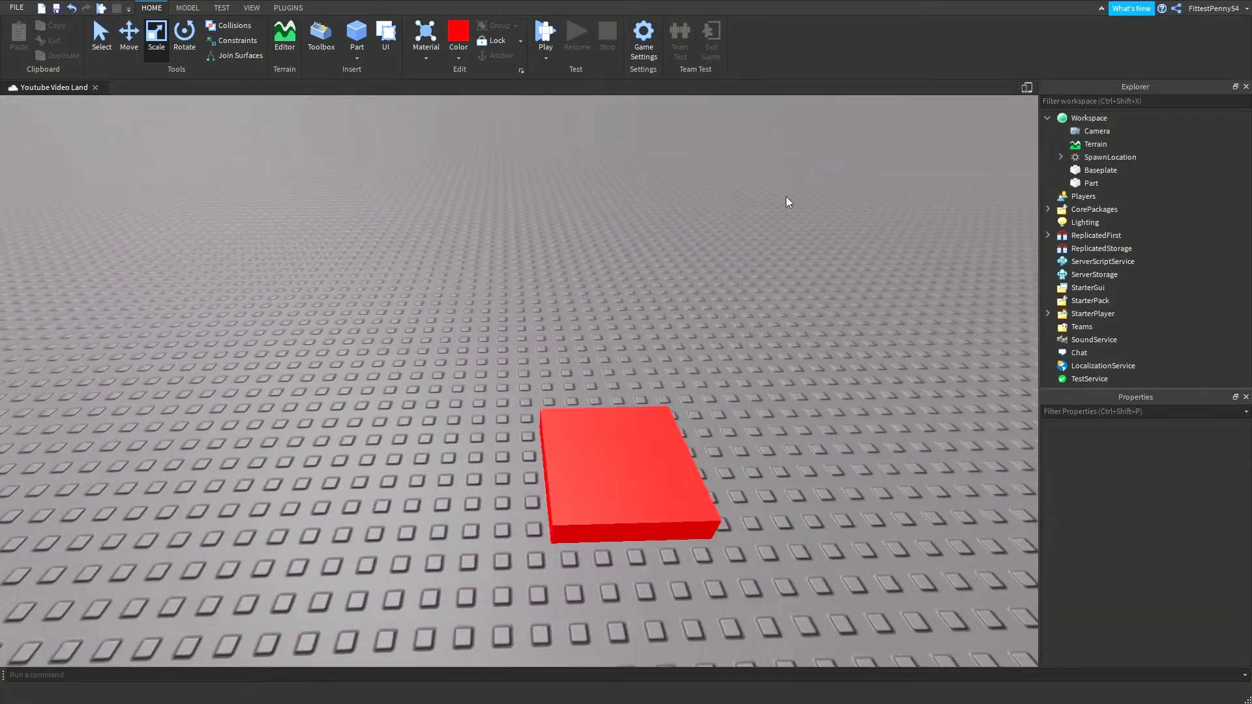
Add a SurfaceGui to the part and set its Face to Top
{"action": "left_click", "coordinate": [1083, 184]}
{"action": "left_click", "coordinate": [1108, 183]}
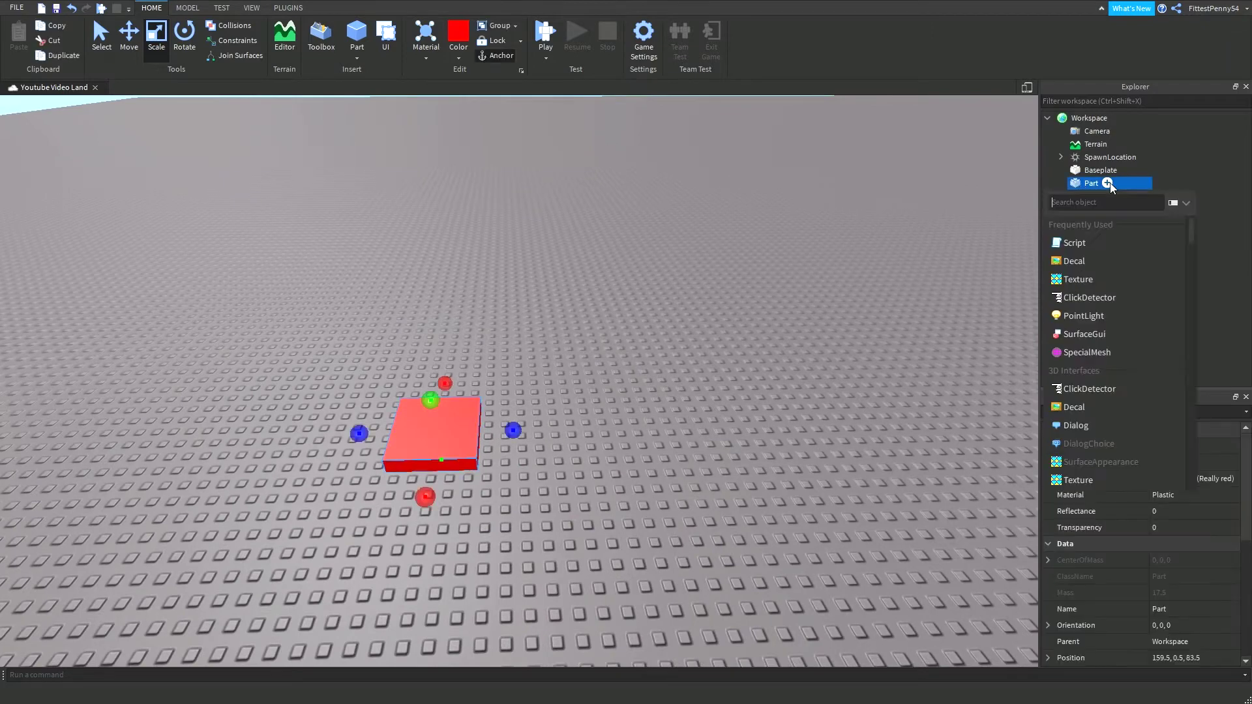
{"action": "left_click", "coordinate": [1085, 335]}
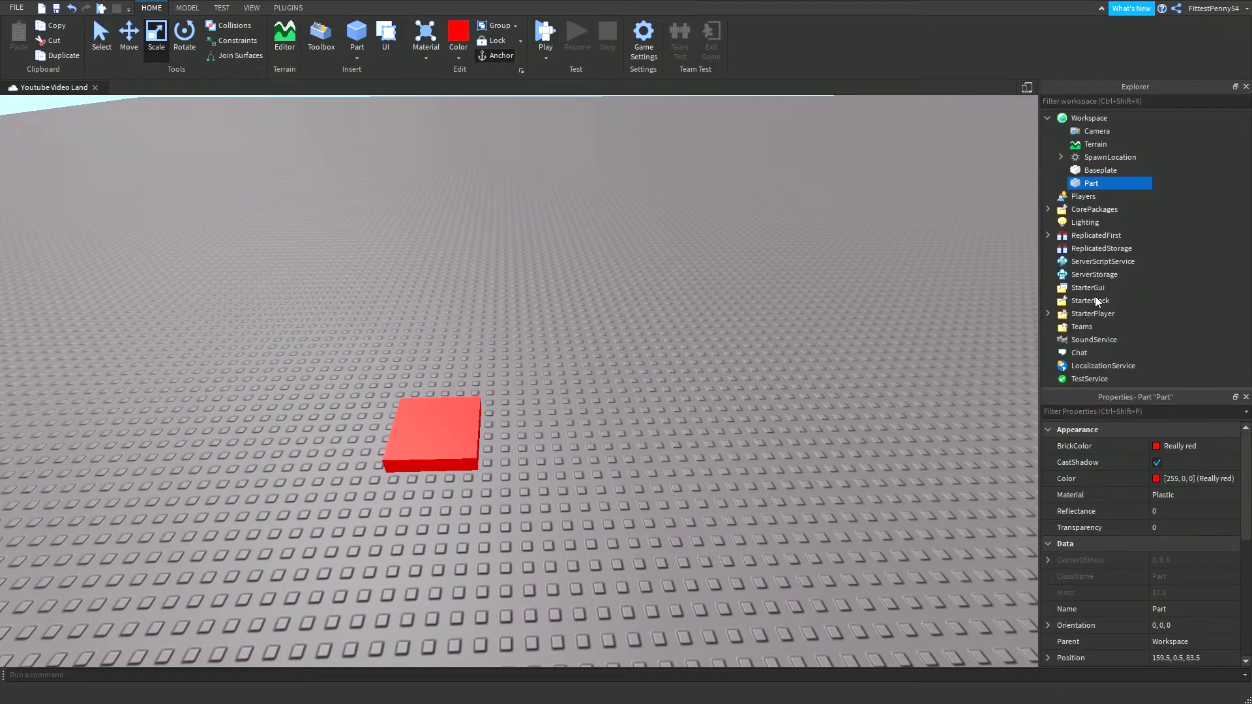
{"action": "scroll", "coordinate": [1132, 514], "scroll_direction": "down", "scroll_amount": 1}
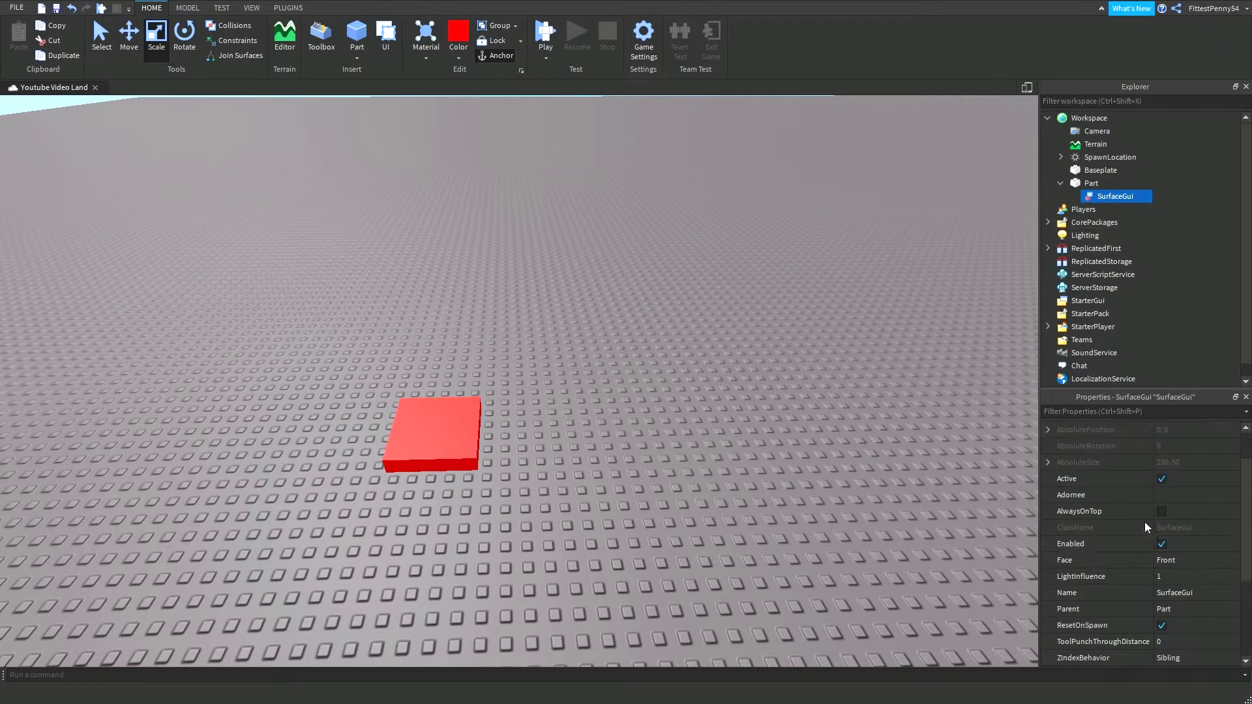
{"action": "left_click", "coordinate": [1167, 560]}
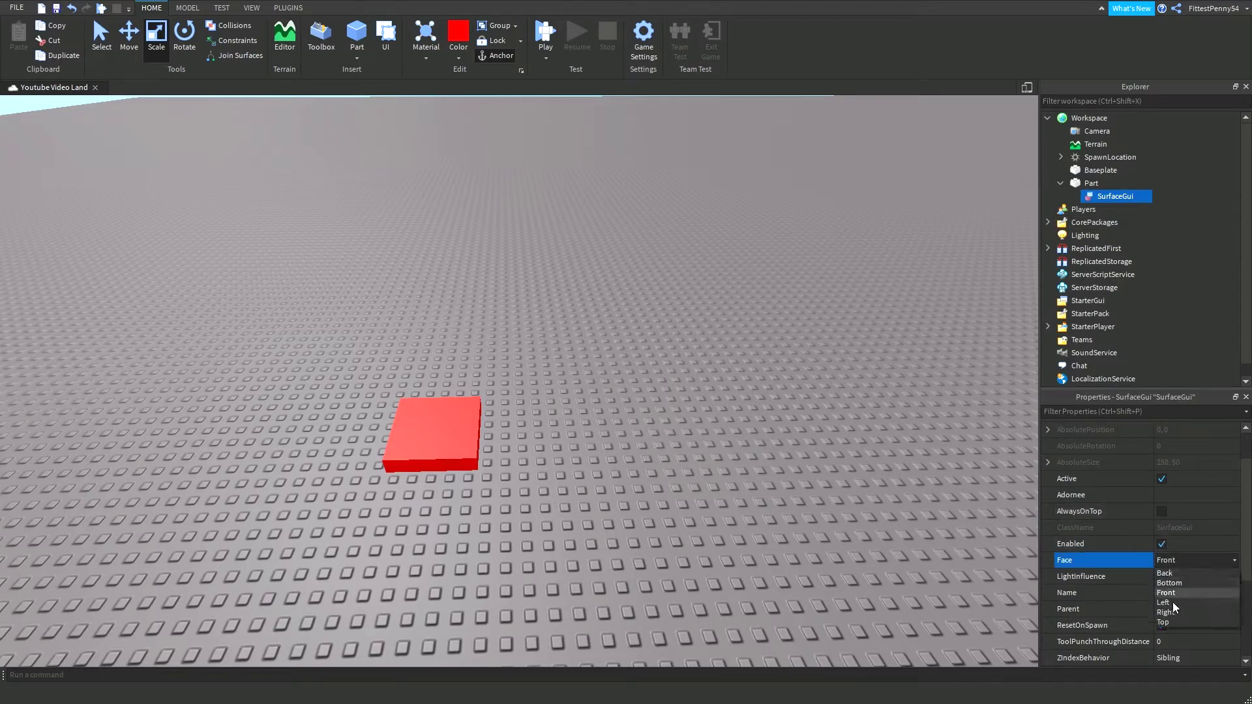
{"action": "left_click", "coordinate": [1169, 621]}
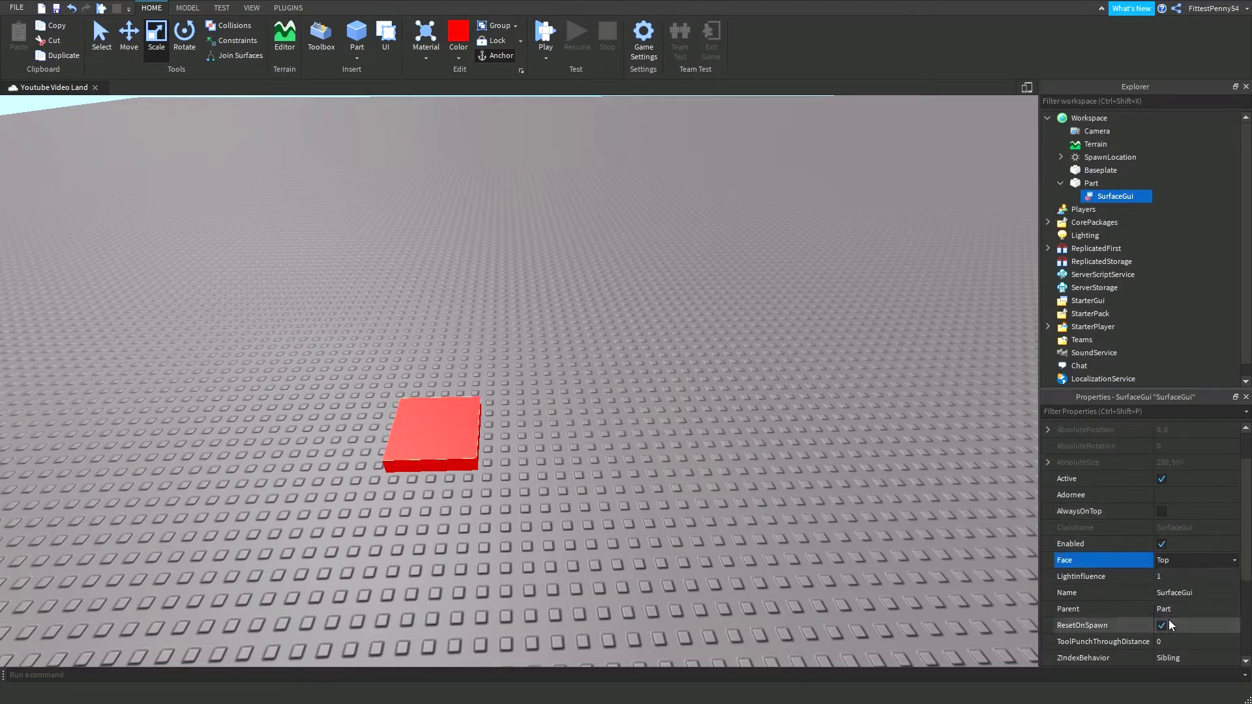
Add a TextLabel to the SurfaceGui and set its Size to {1, 0},{1, 0}
{"action": "left_click", "coordinate": [1143, 196]}
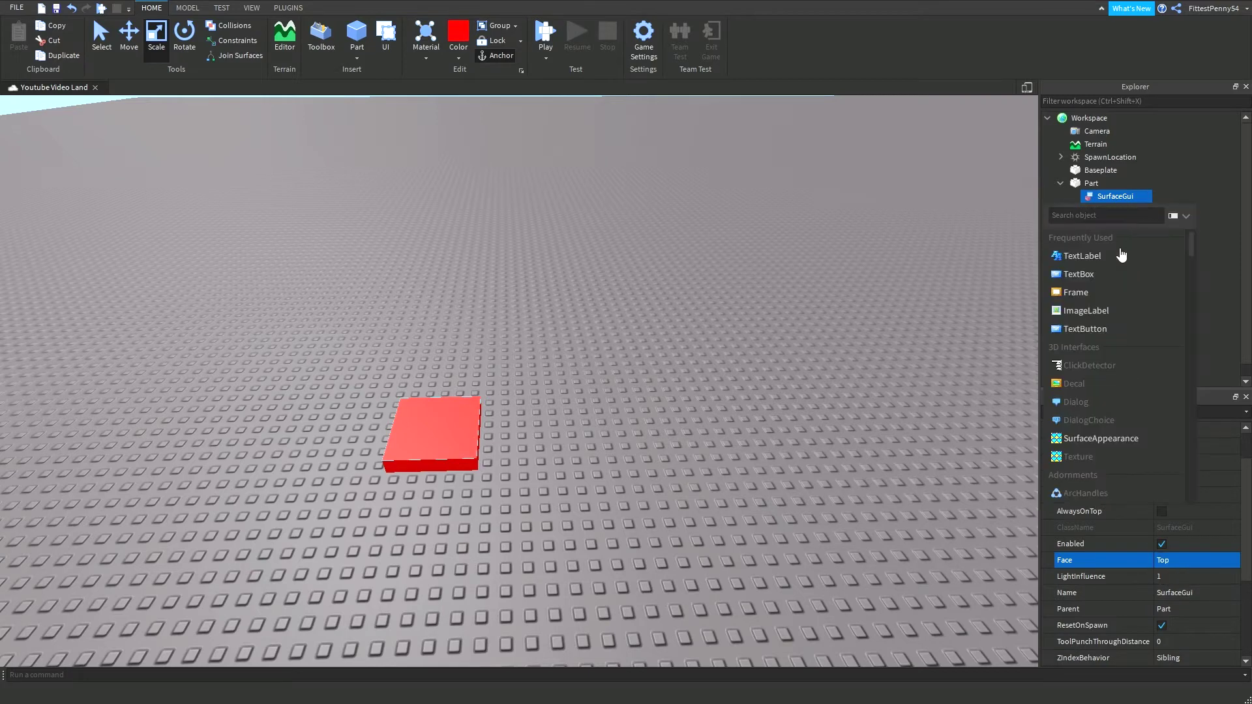
{"action": "left_click", "coordinate": [1097, 260]}
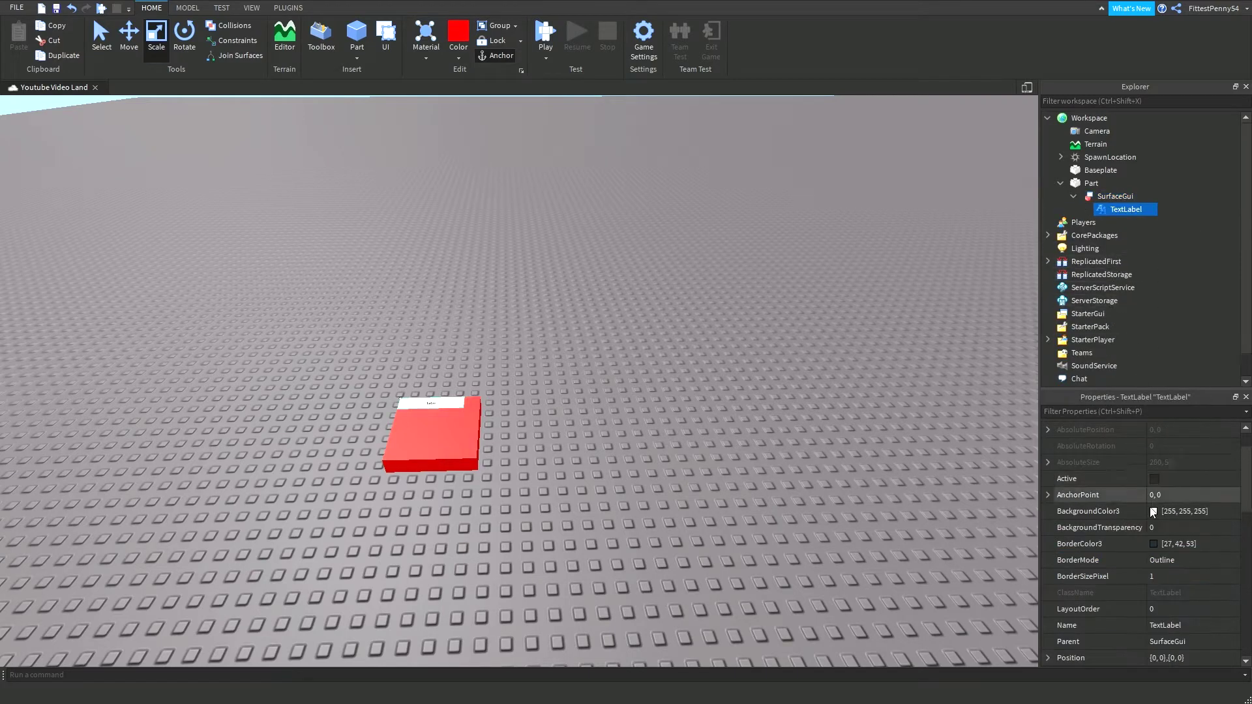
{"action": "scroll", "coordinate": [1158, 519], "scroll_direction": "up", "scroll_amount": 3}
{"action": "left_click", "coordinate": [1164, 513]}
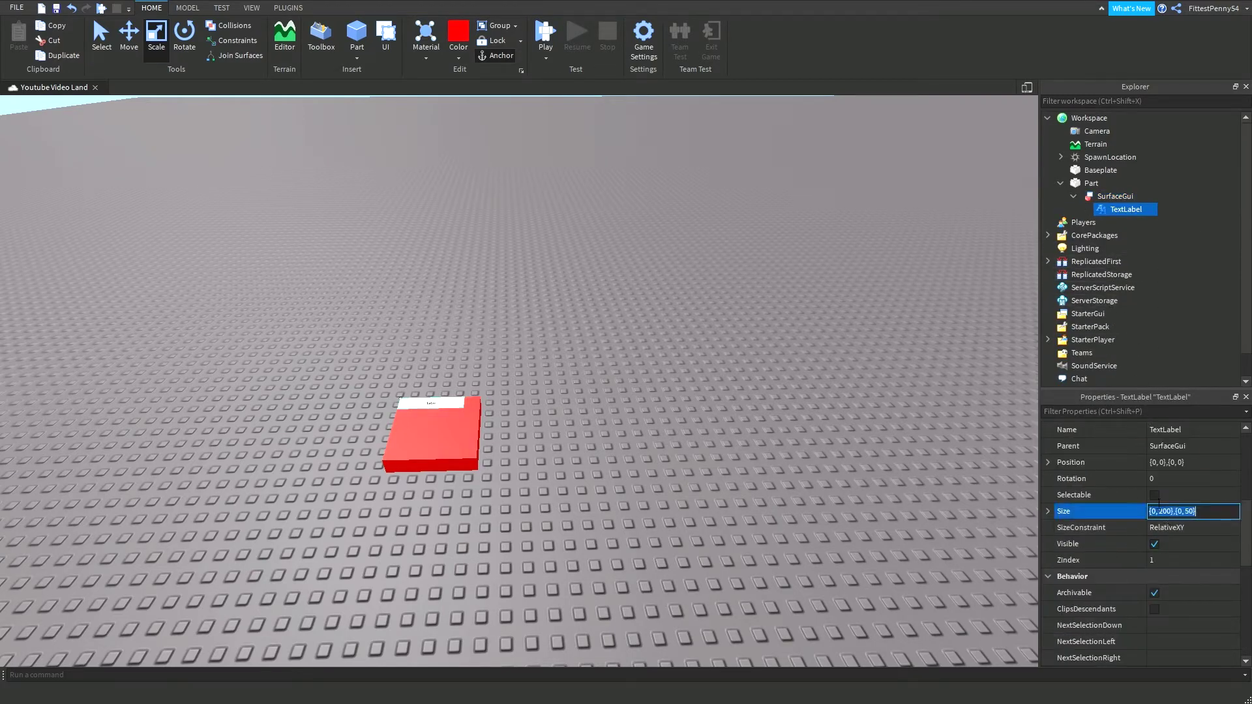
{"action": "type", "text": "1, 0},{1, "}
{"action": "type", "text": "0"}
{"action": "key", "text": "Return"}
Set the TextLabel's BackgroundTransparency to 1
{"action": "scroll", "coordinate": [1157, 499], "scroll_direction": "up", "scroll_amount": 3}
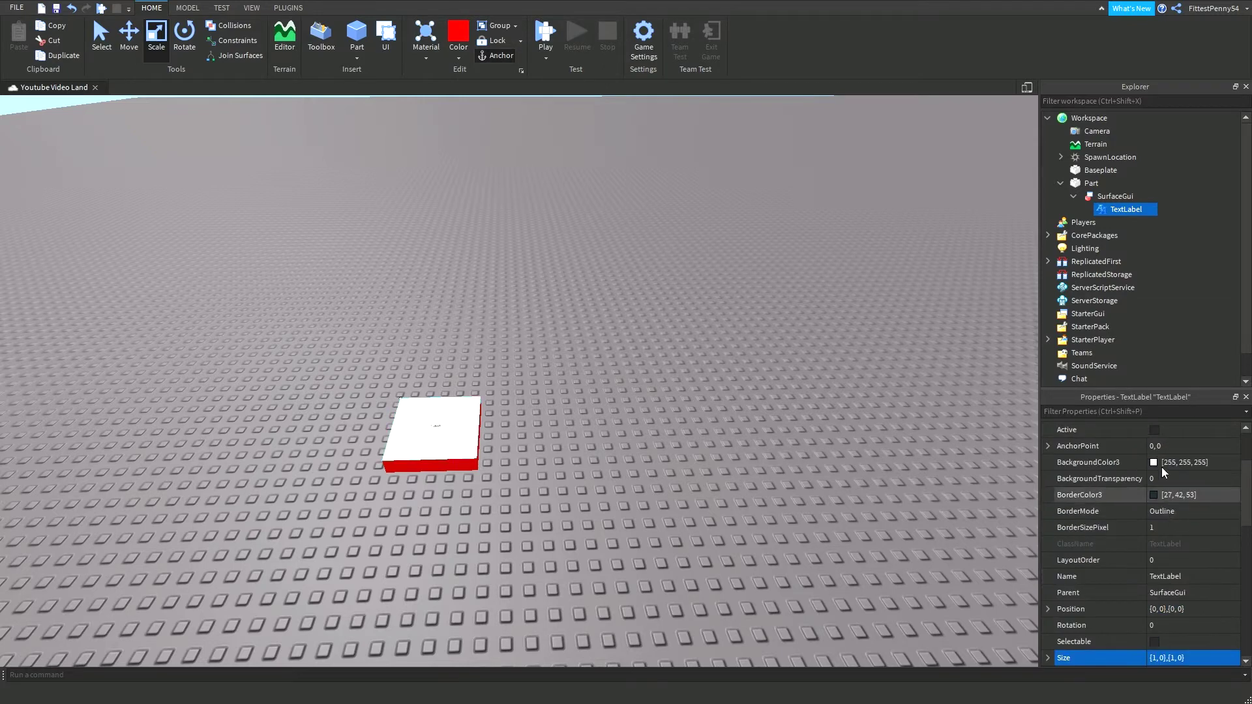
{"action": "left_click", "coordinate": [1172, 479]}
{"action": "type", "text": "1"}
{"action": "key", "text": "Return"}
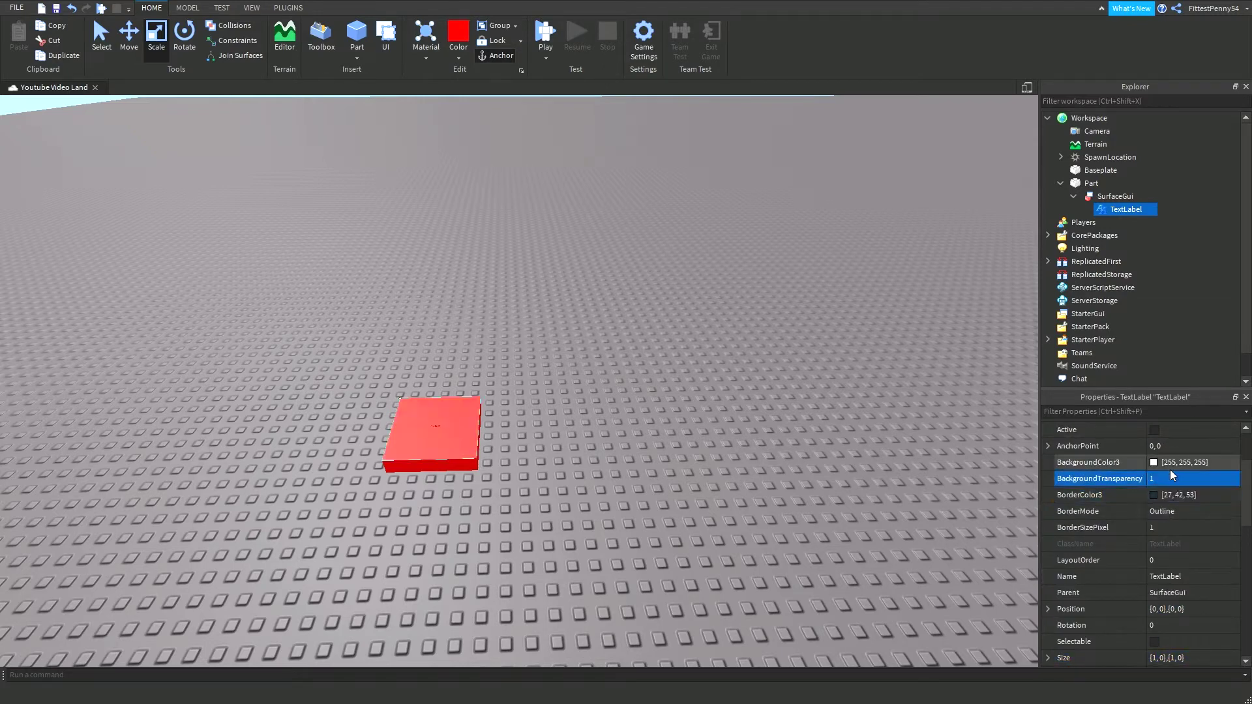
Turn on TextScaled for the TextLabel and set its TextColor3 to white (255, 255, 255)
{"action": "scroll", "coordinate": [1167, 474], "scroll_direction": "down", "scroll_amount": 8}
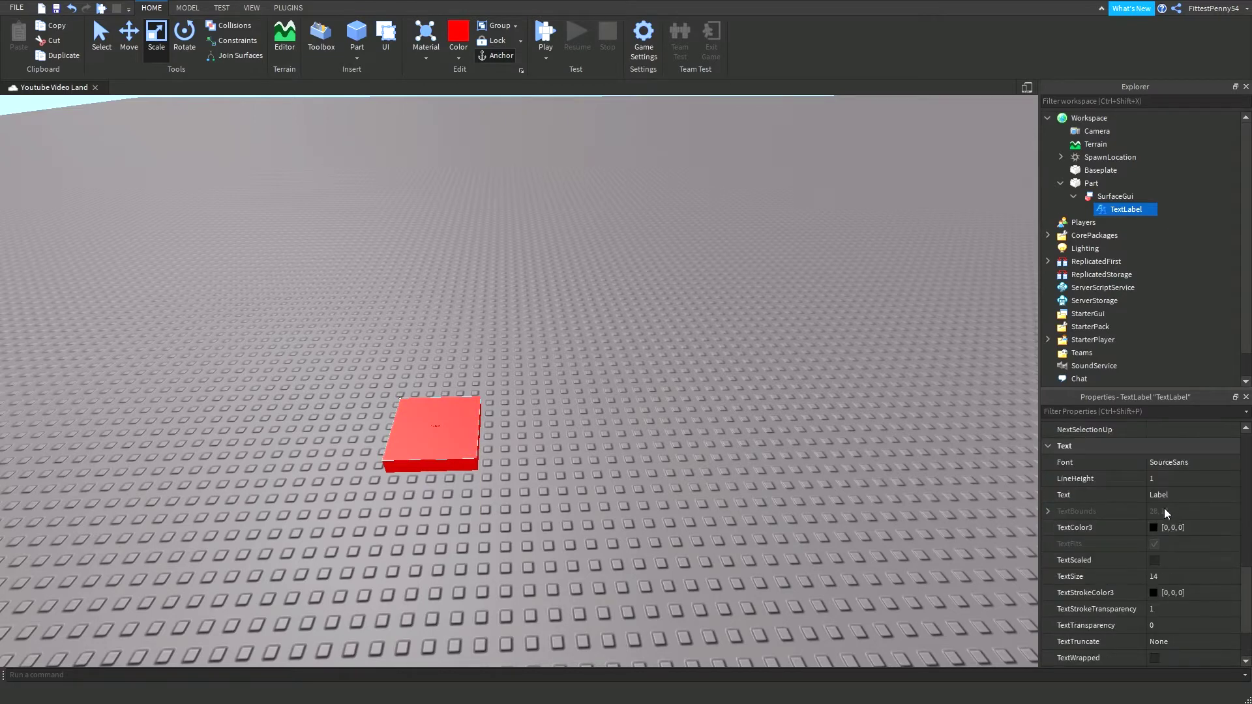
{"action": "left_click", "coordinate": [1154, 560]}
{"action": "left_click", "coordinate": [1154, 527]}
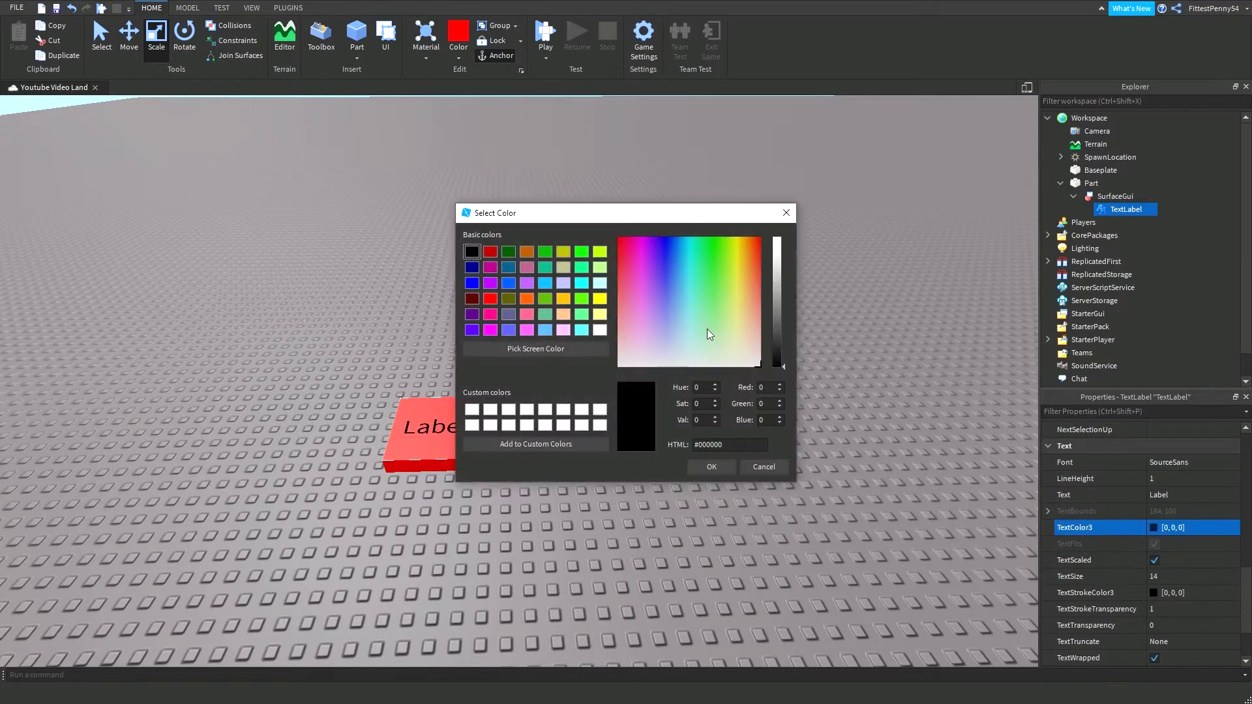
{"action": "left_click", "coordinate": [604, 334]}
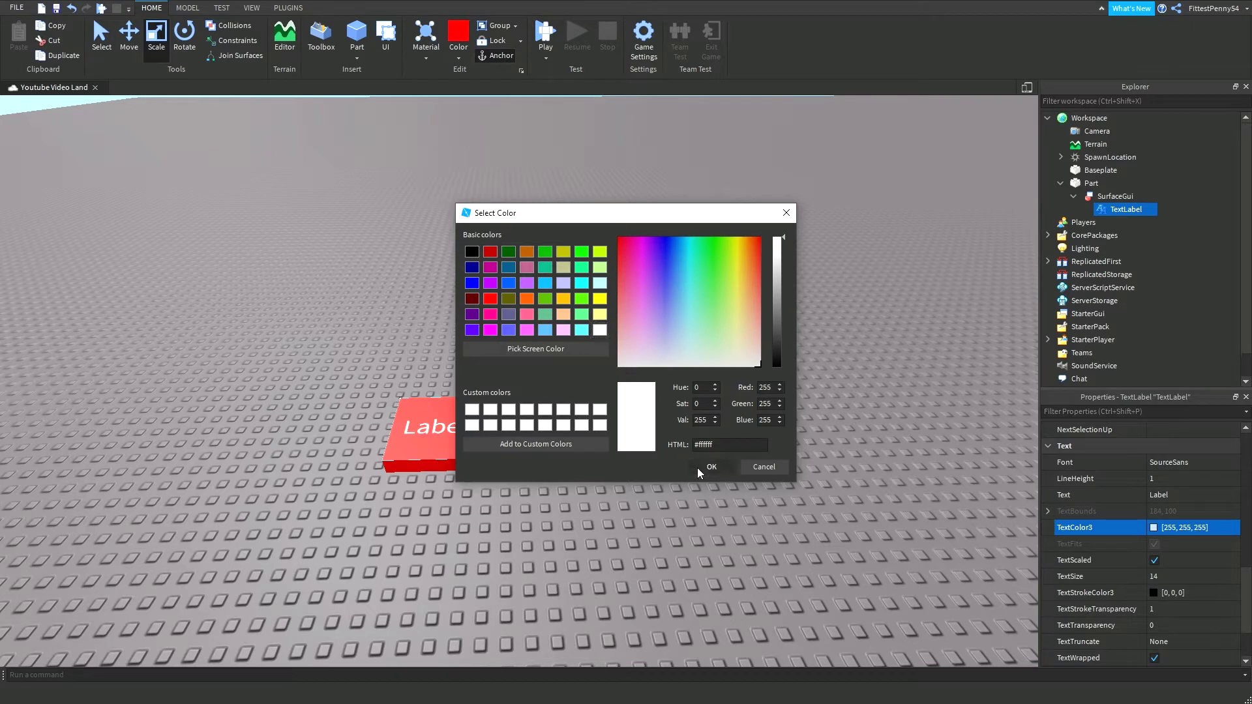
{"action": "left_click", "coordinate": [699, 467]}
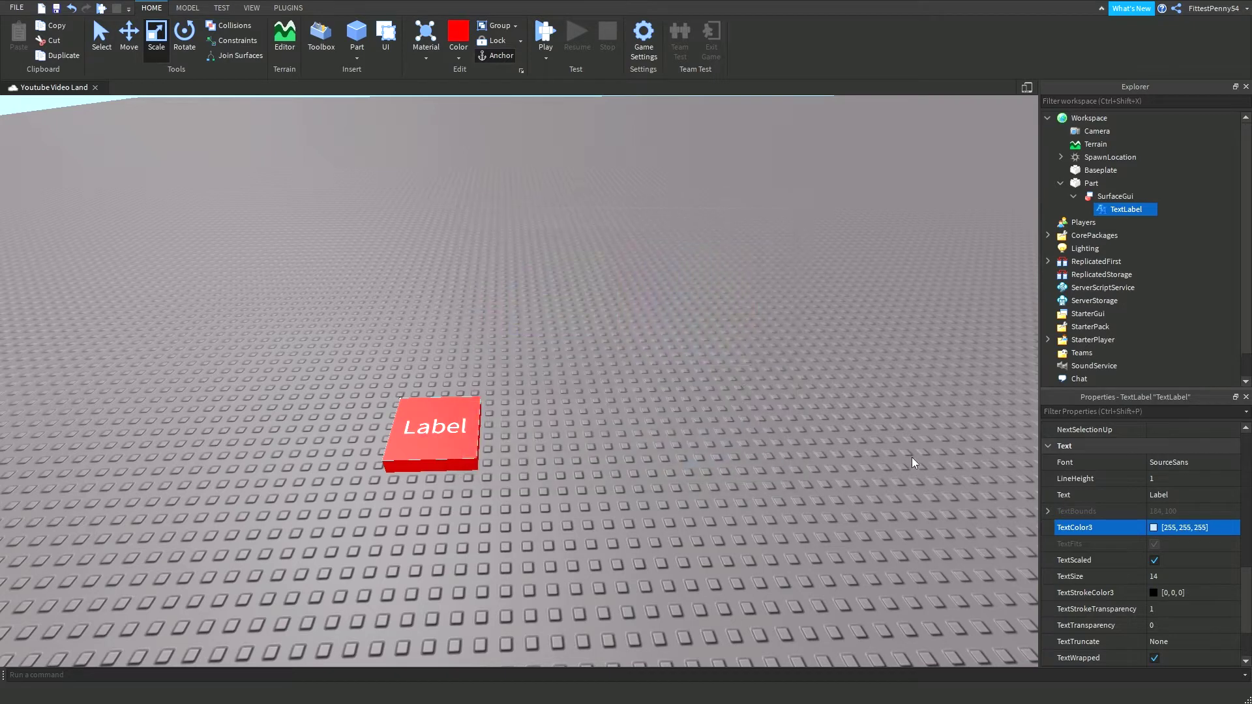
Change the TextLabel's text to "50 Walkspeed"
{"action": "left_click", "coordinate": [1170, 495]}
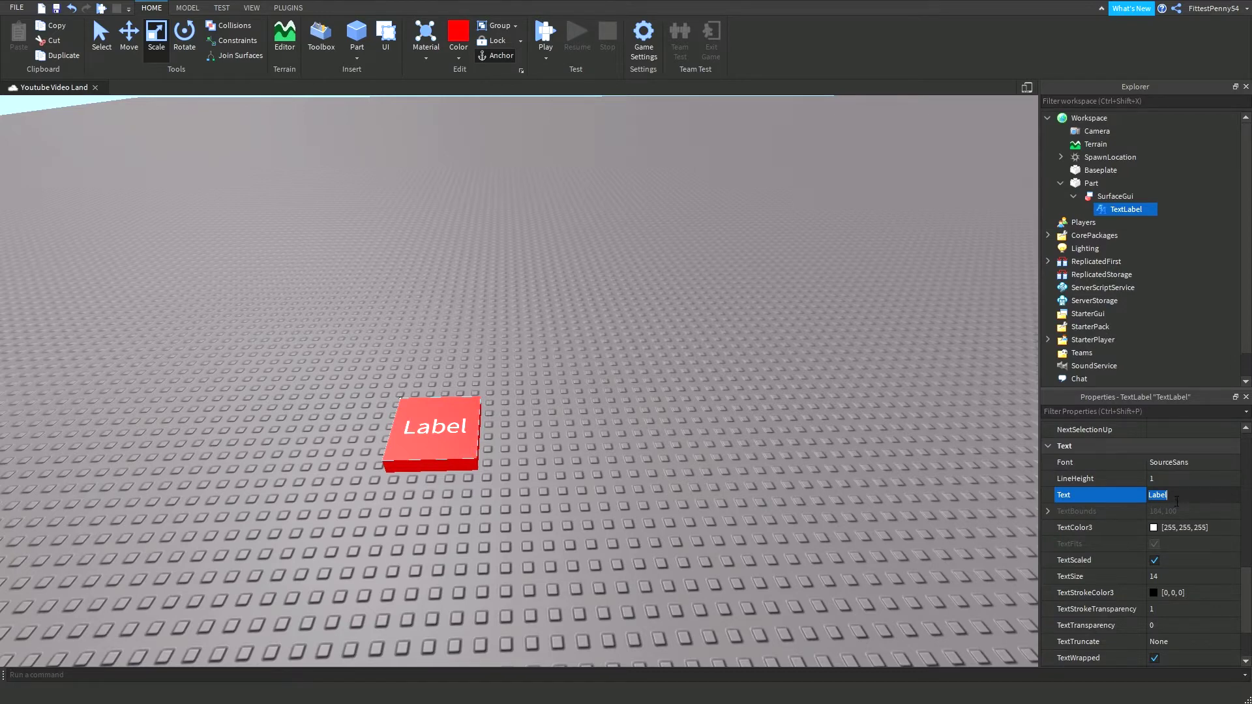
{"action": "type", "text": "50 Walkspeed"}
{"action": "key", "text": "Return"}
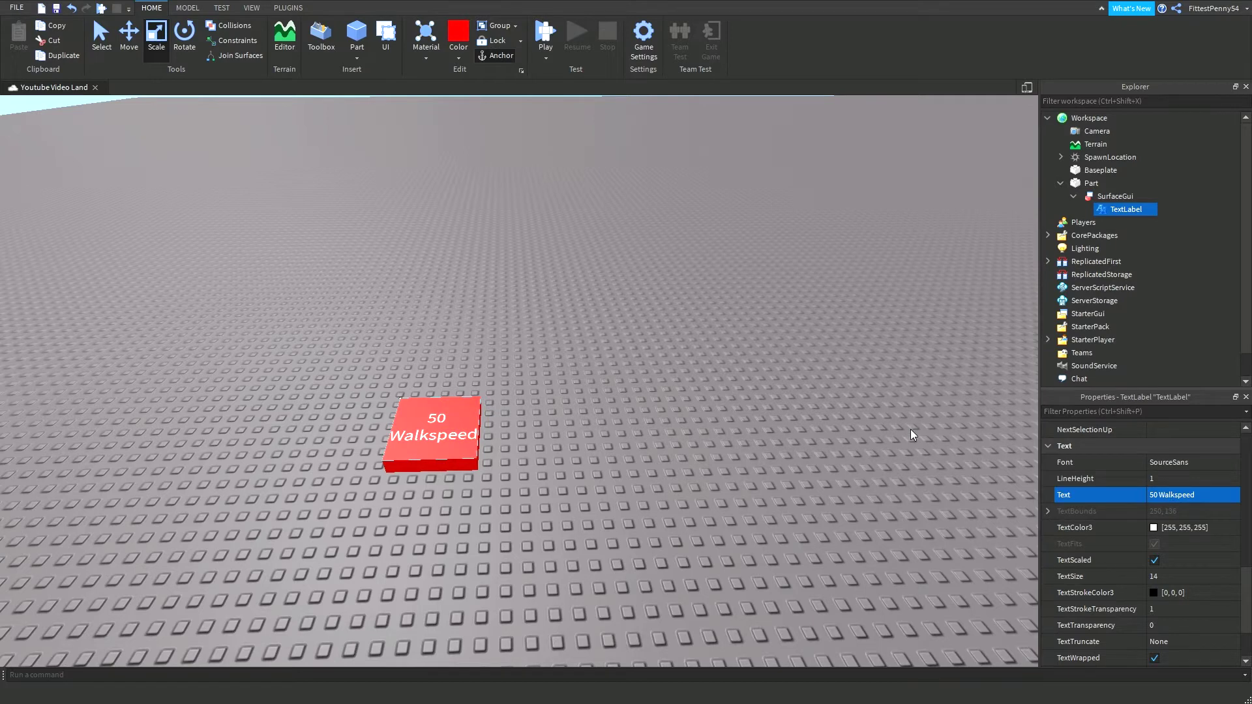
Add a Script to the red pad's Part and replace its default code with a script.Parent.Touched:Connect(function(hit) handler
{"action": "left_click", "coordinate": [1111, 185]}
{"action": "left_click", "coordinate": [1107, 243]}
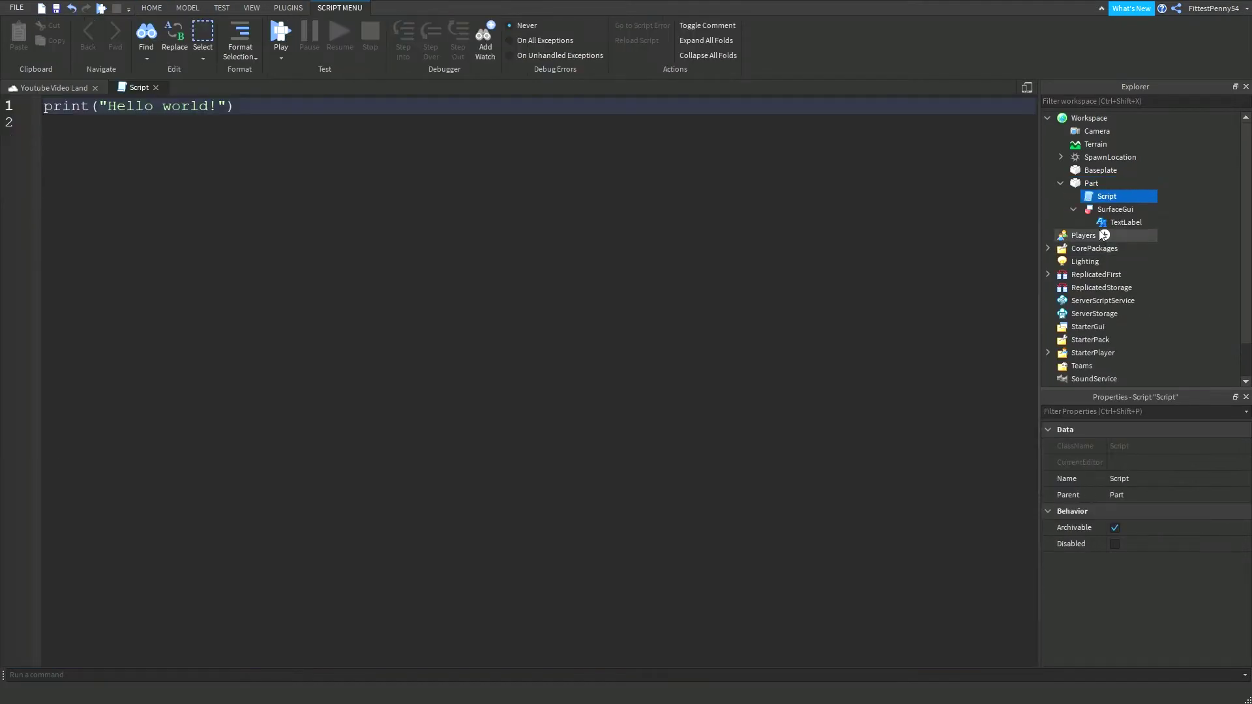
{"action": "left_click", "coordinate": [339, 168]}
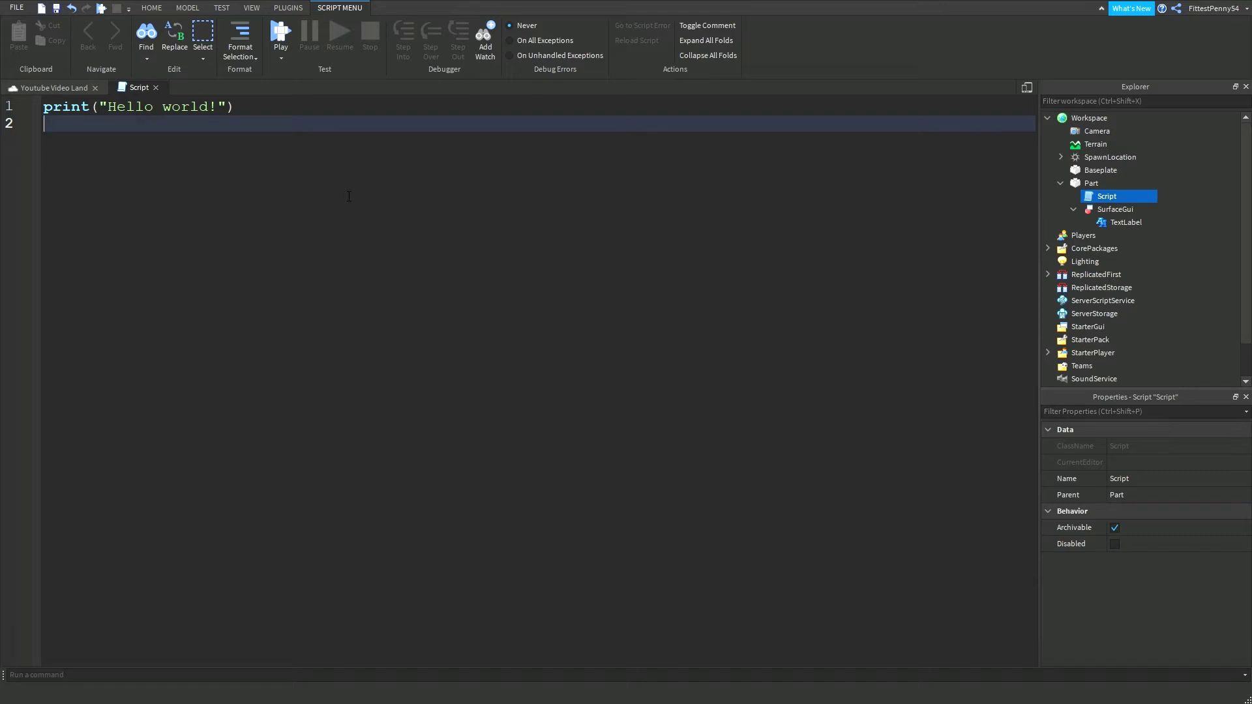
{"action": "key", "text": "ctrl+a"}
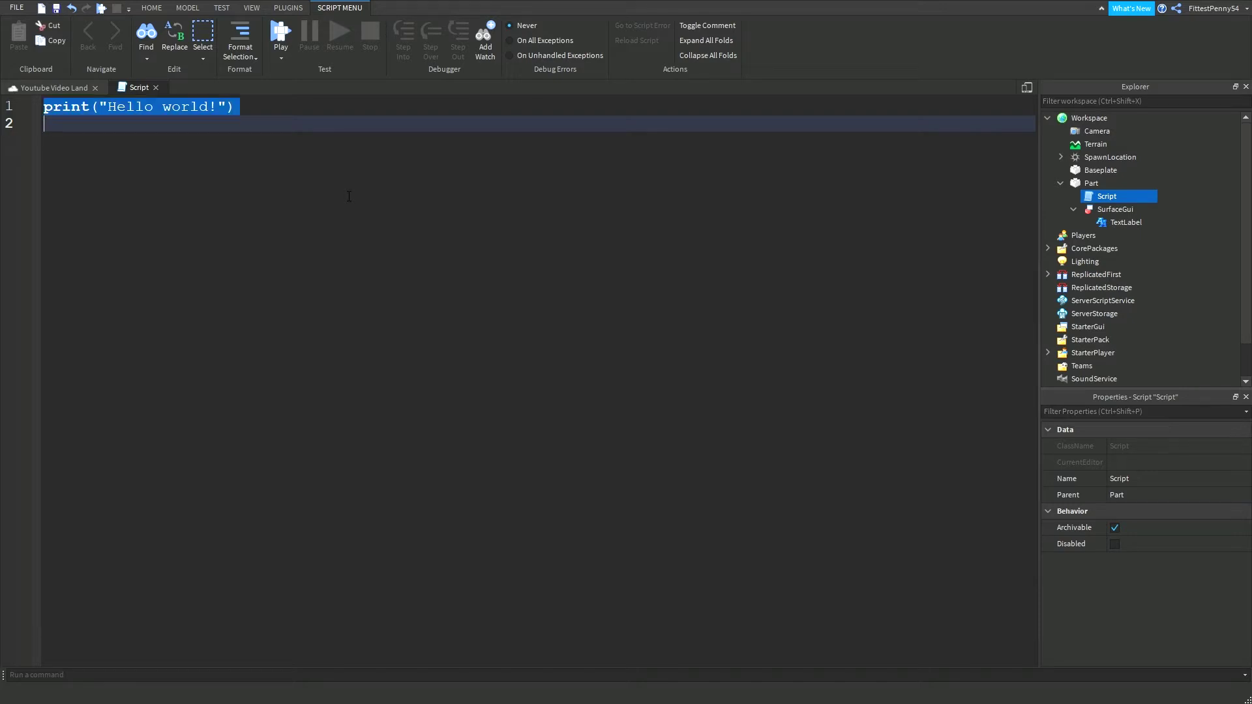
{"action": "type", "text": "script.Parent.Touched"}
{"action": "type", "text": ":Connect(function(hit)"}
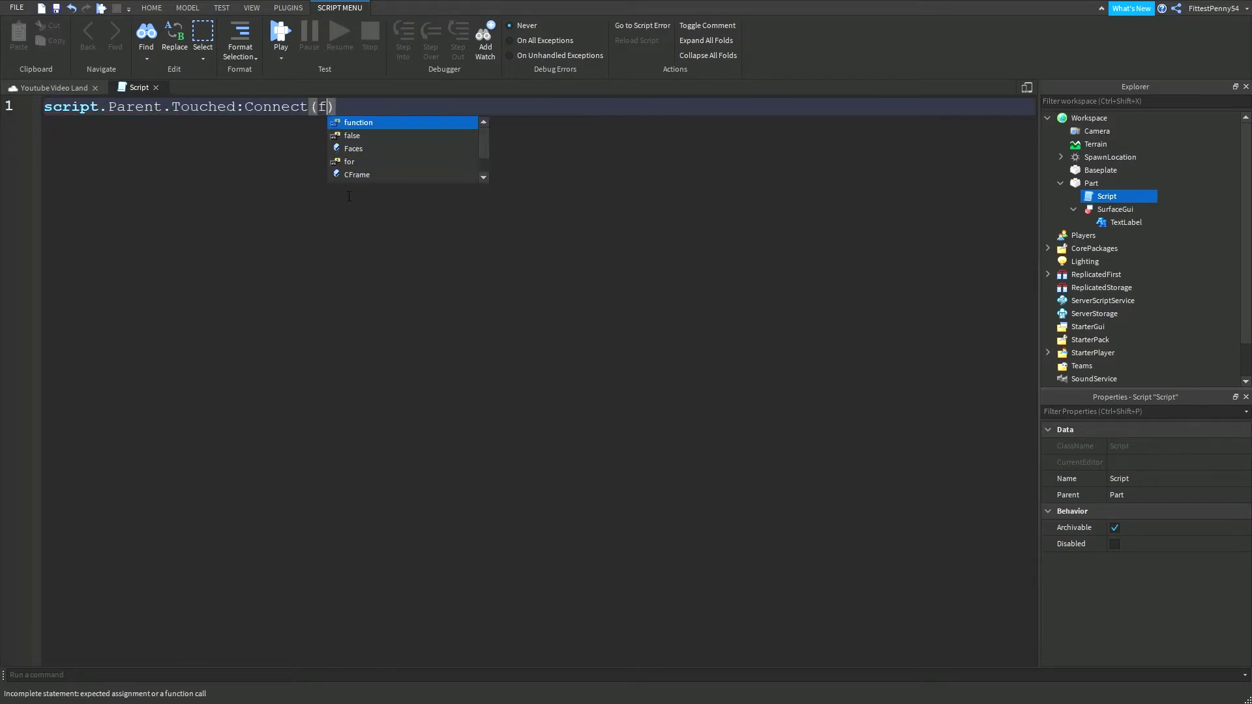
{"action": "key", "text": "Return"}
Inside the Touched handler, declare local humanoid = hit.Parent:FindFirstChild("Humanoid")
{"action": "type", "text": "local human"}
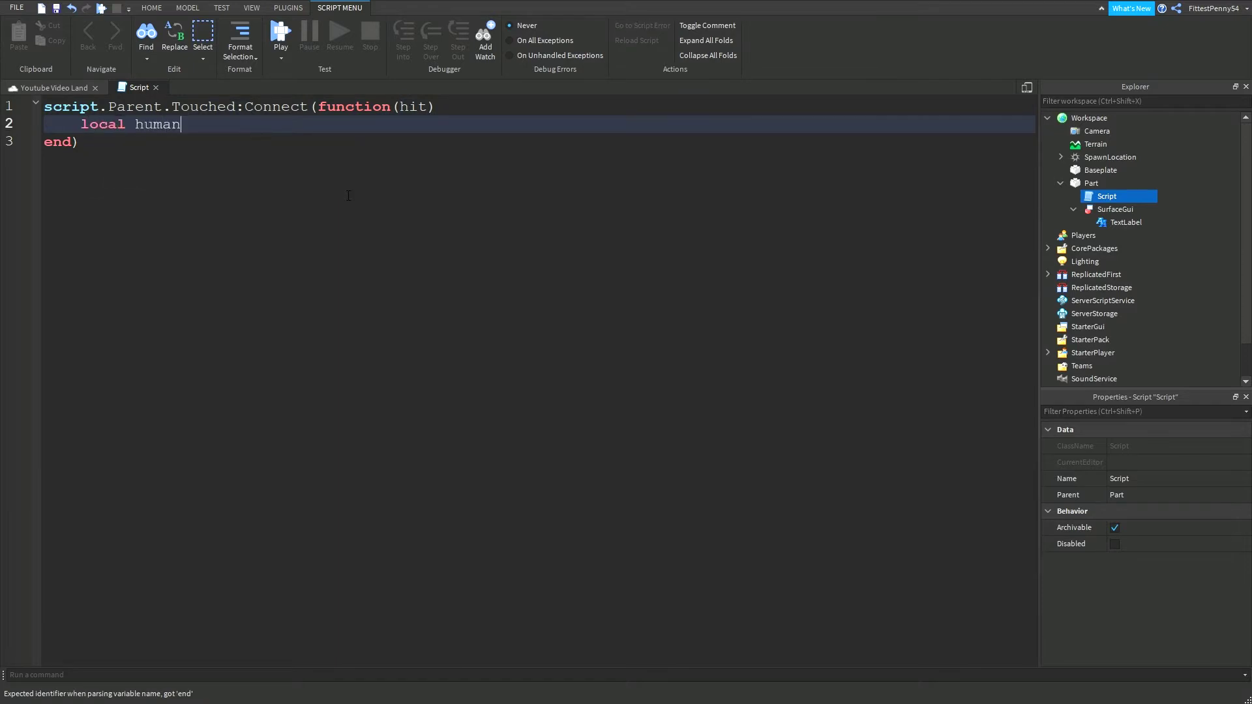
{"action": "type", "text": "oid = hit.Parent:F"}
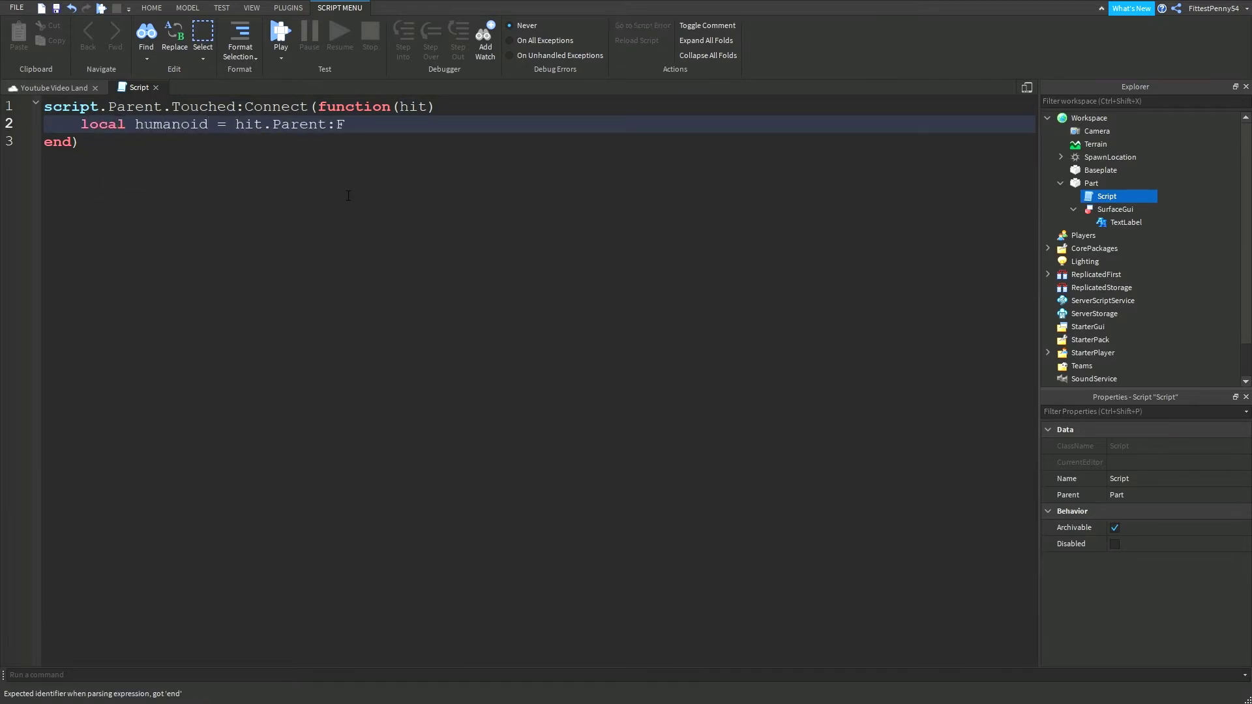
{"action": "type", "text": "indFirstChild(\"Humanoid\")"}
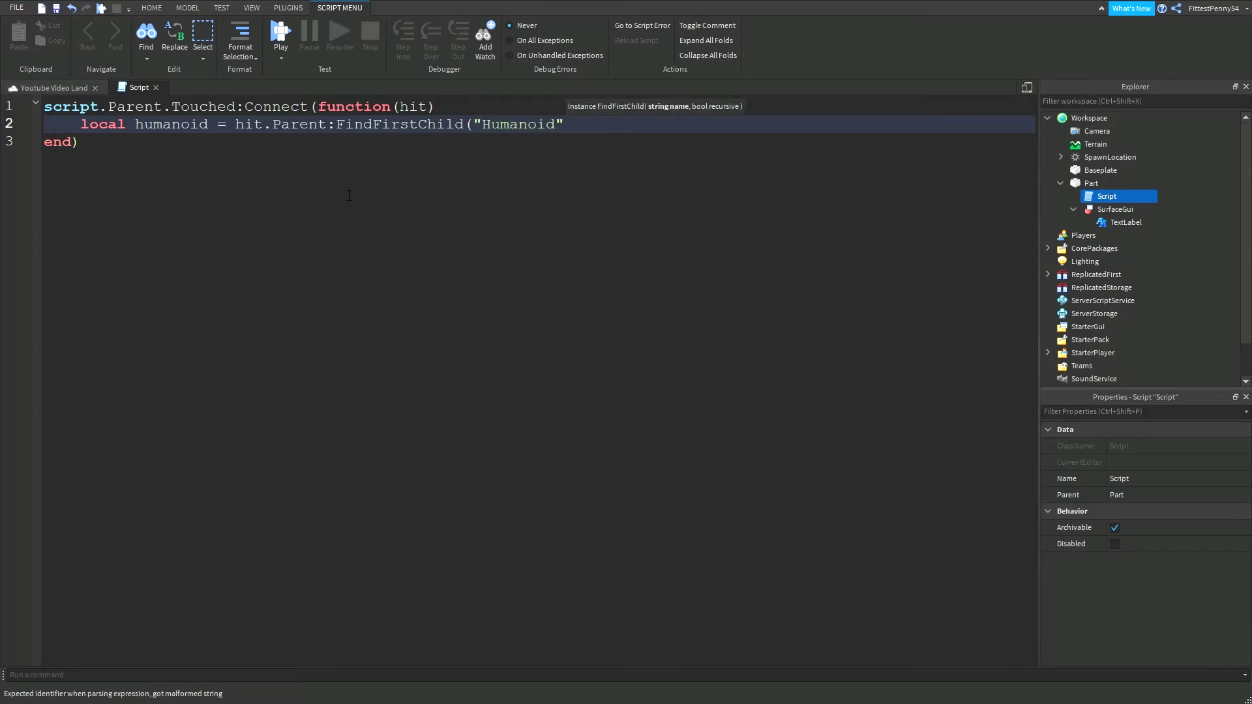
{"action": "key", "text": "Return"}
Add an "if humanoid then" block that sets humanoid.WalkSpeed = 50, and close the script
{"action": "type", "text": "if humanoid then"}
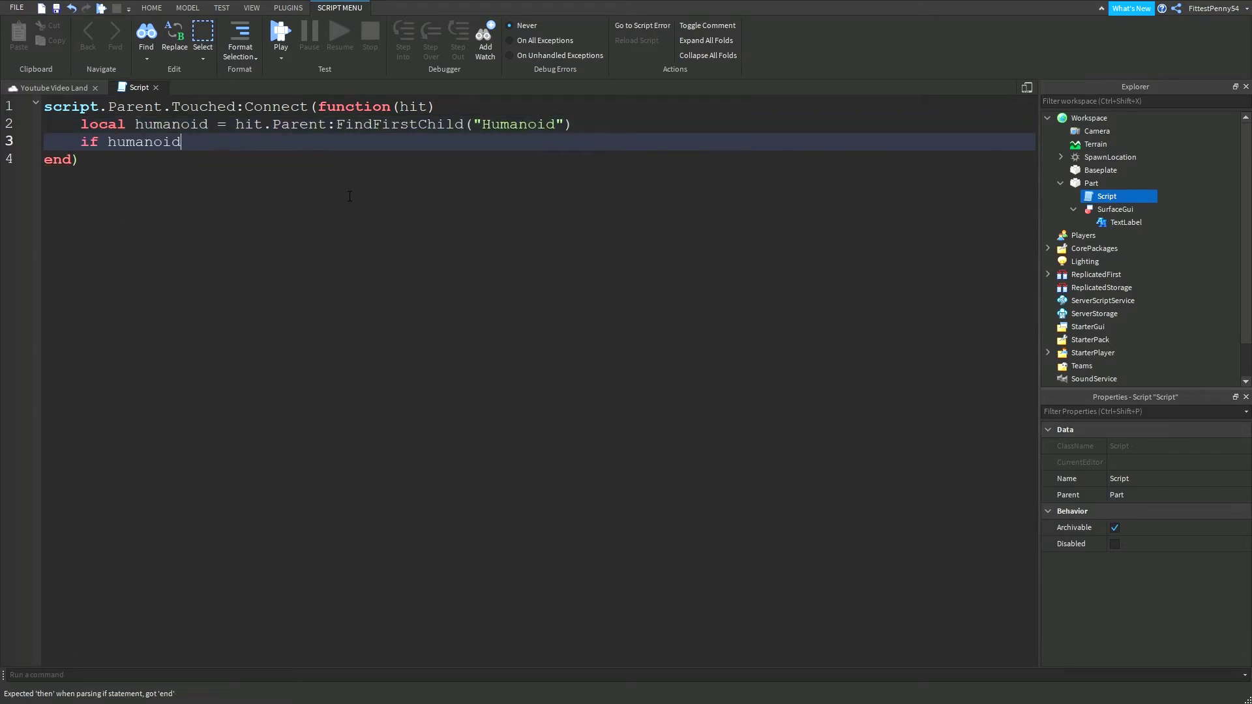
{"action": "key", "text": "Return"}
{"action": "type", "text": "humanoid.WalkSpeed = 50"}
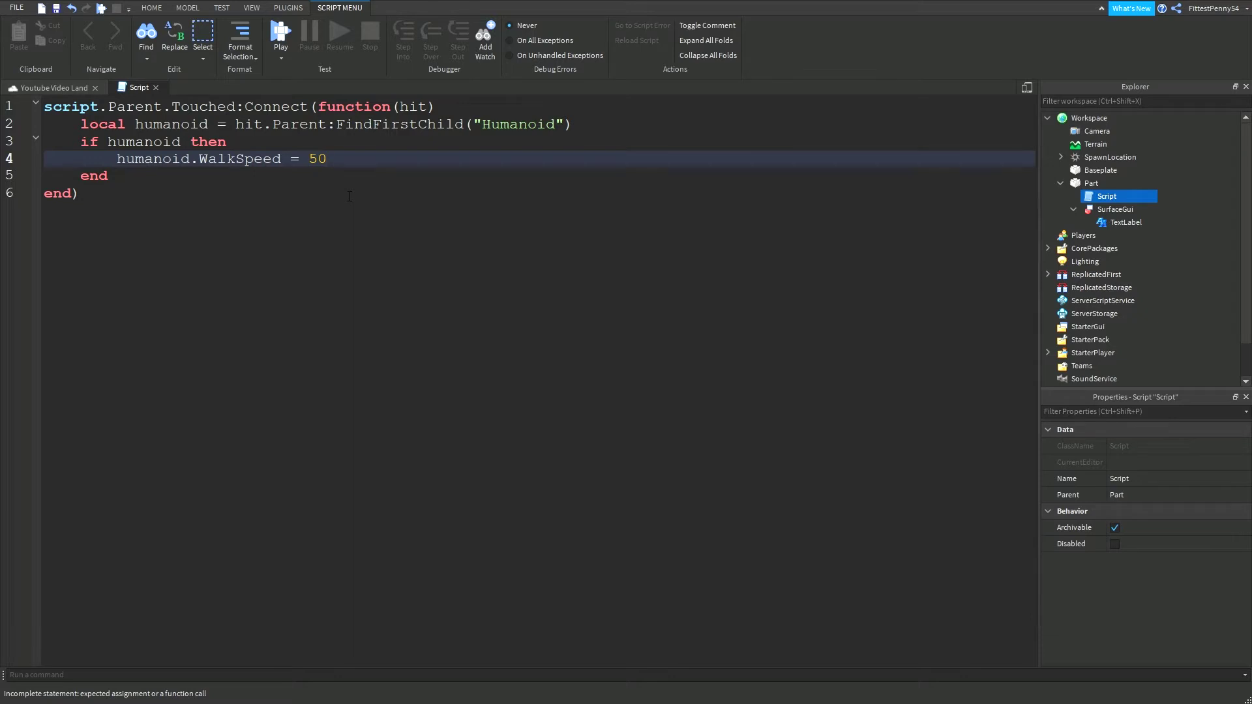
{"action": "double_click", "coordinate": [317, 159]}
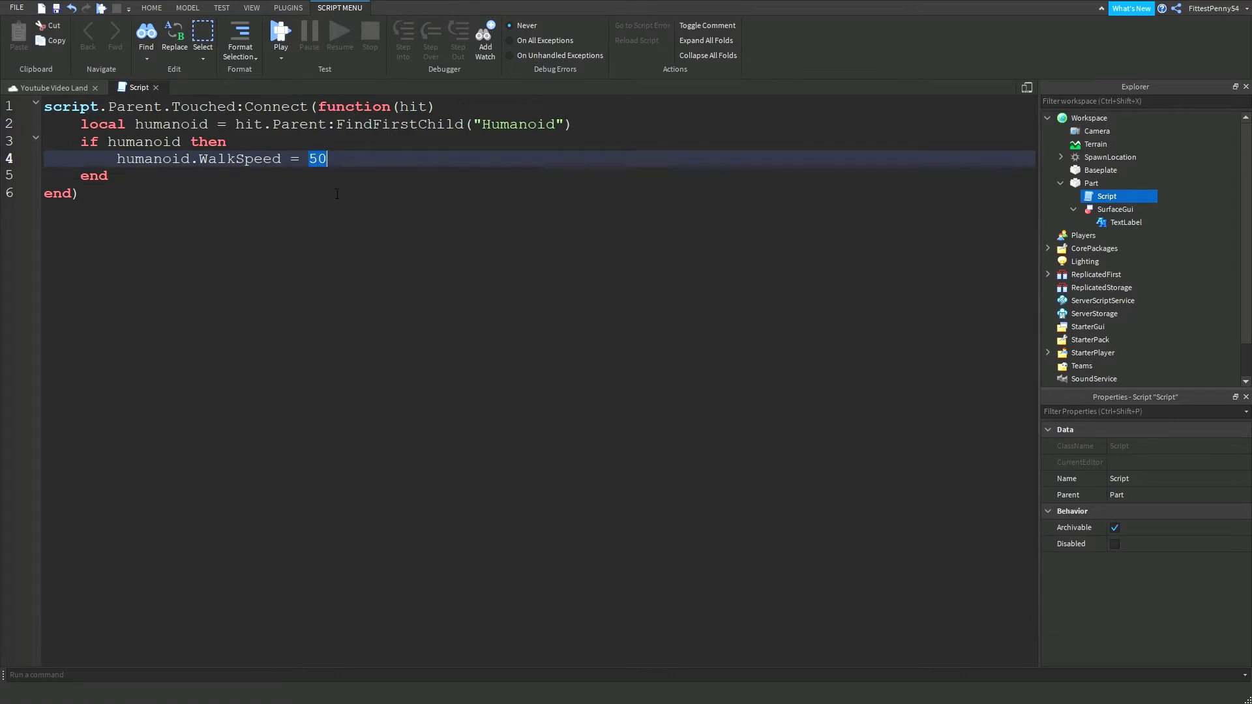
{"action": "left_click", "coordinate": [366, 163]}
{"action": "left_click", "coordinate": [156, 87]}
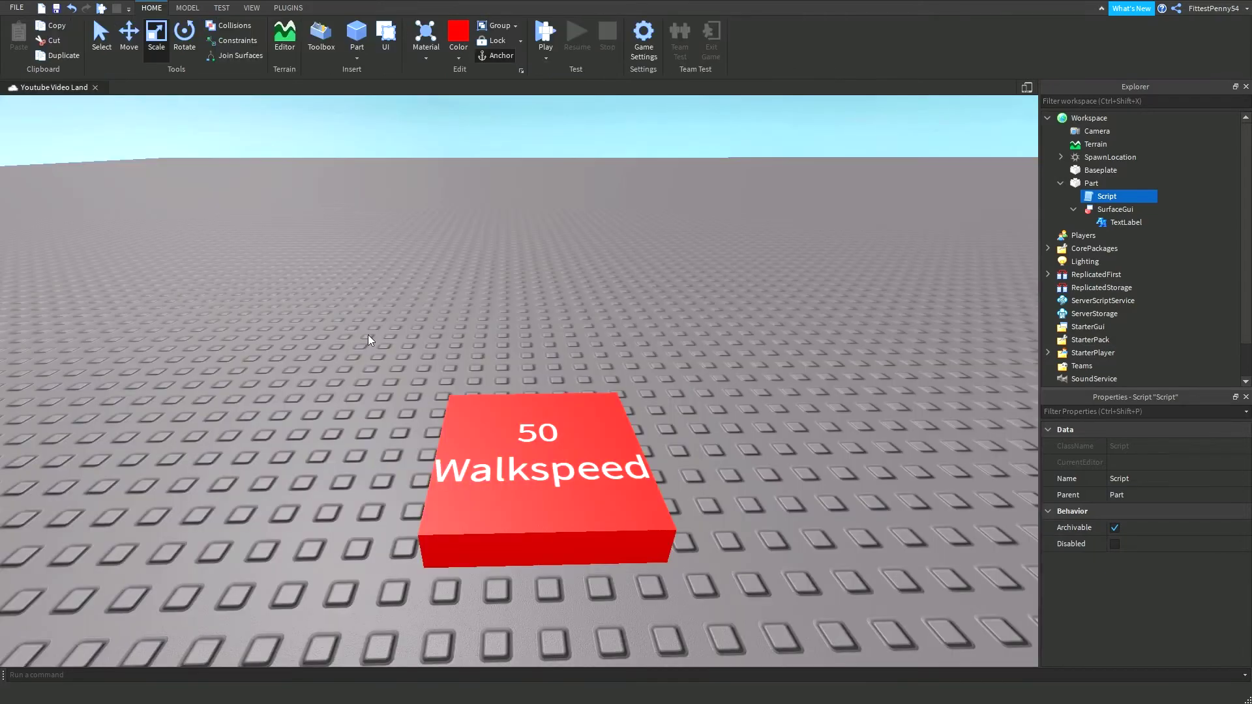
Duplicate the "50 Walkspeed" pad and move the copy about 9 studs along the Z axis, beside the original
{"action": "left_click", "coordinate": [368, 335]}
{"action": "scroll", "coordinate": [368, 335], "scroll_direction": "down", "scroll_amount": 3}
{"action": "right_click_drag", "start_coordinate": [368, 335], "coordinate": [416, 371]}
{"action": "left_click", "coordinate": [392, 362]}
{"action": "key", "text": "f"}
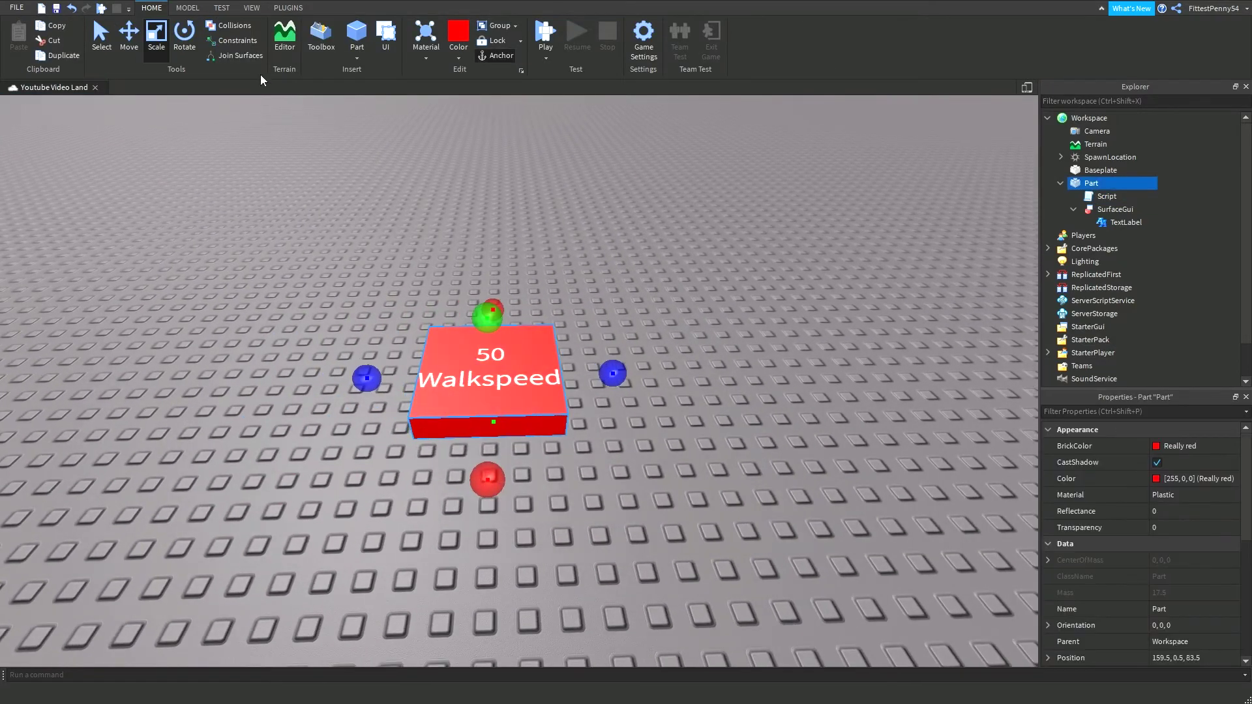
{"action": "left_click", "coordinate": [125, 39]}
{"action": "key", "text": "ctrl+d"}
{"action": "left_click_drag", "start_coordinate": [382, 381], "coordinate": [647, 386]}
{"action": "key", "text": "f"}
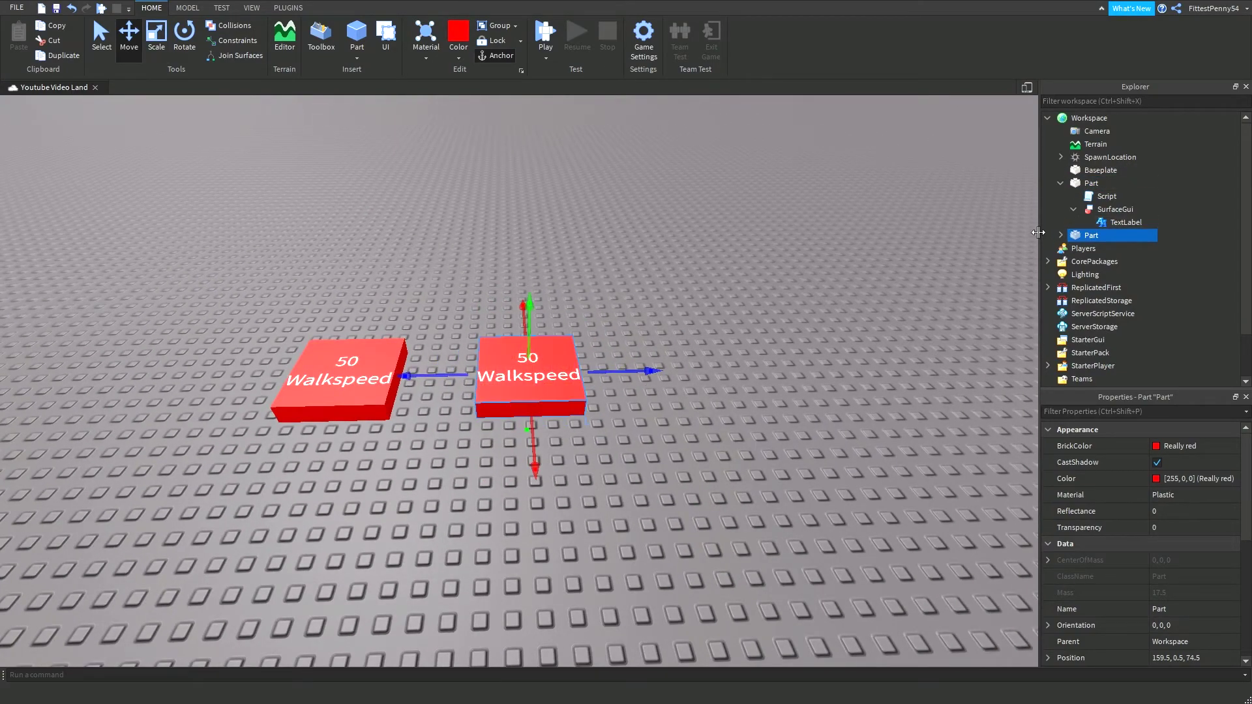
Change the text of the duplicated pad's TextLabel to "Normal Walkspeed"
{"action": "left_click", "coordinate": [1061, 236]}
{"action": "left_click", "coordinate": [1075, 262]}
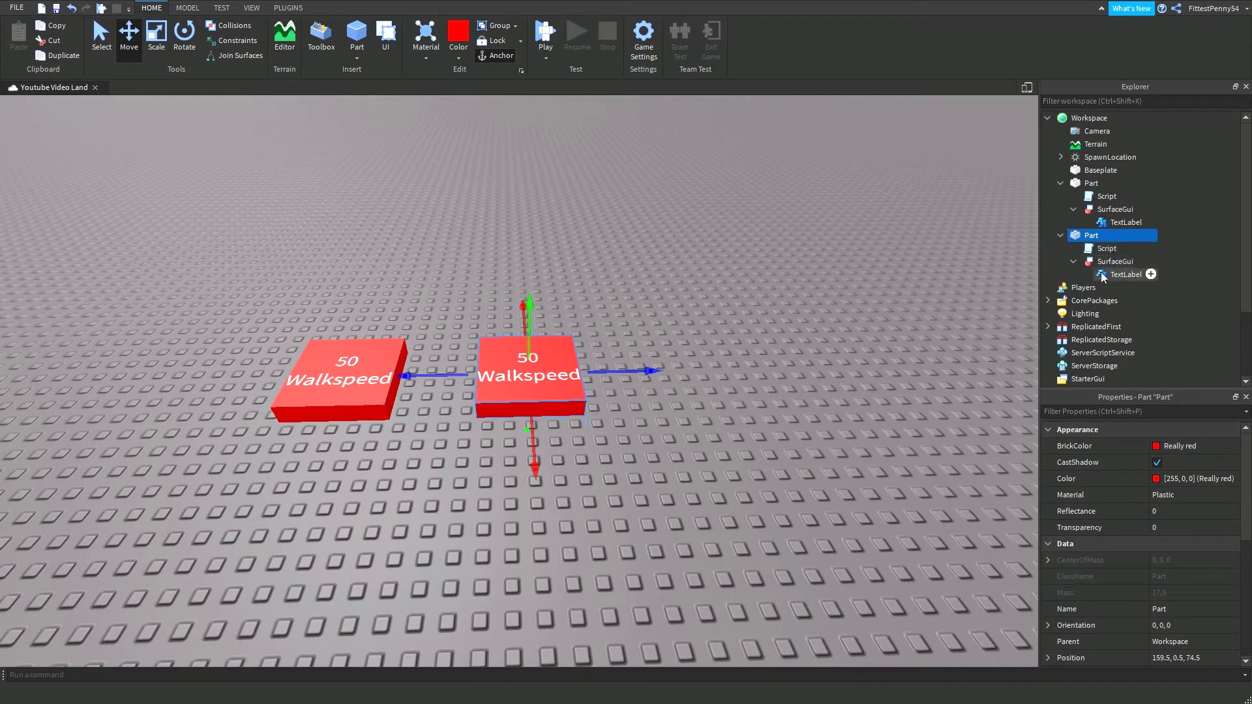
{"action": "left_click", "coordinate": [1102, 275]}
{"action": "scroll", "coordinate": [1098, 518], "scroll_direction": "down", "scroll_amount": 10}
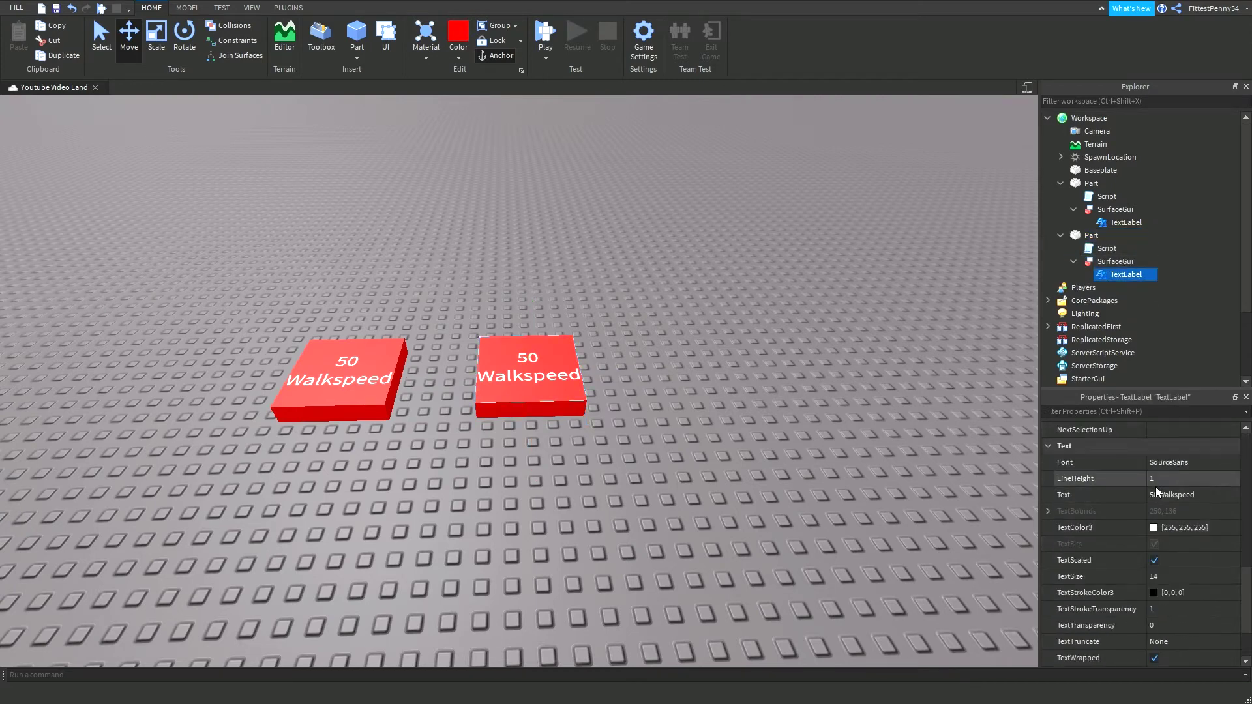
{"action": "left_click", "coordinate": [1156, 494]}
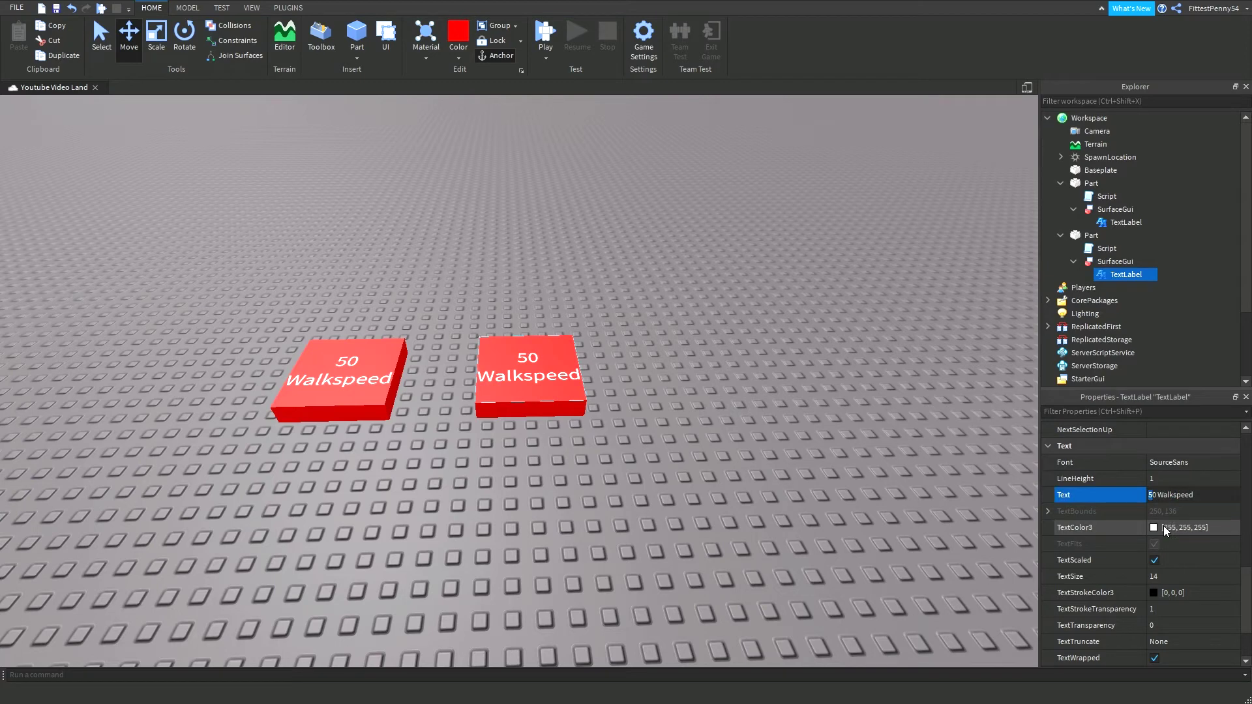
{"action": "key", "text": "Delete"}
{"action": "key", "text": "Delete"}
{"action": "type", "text": "N"}
{"action": "type", "text": "l"}
{"action": "key", "text": "Return"}
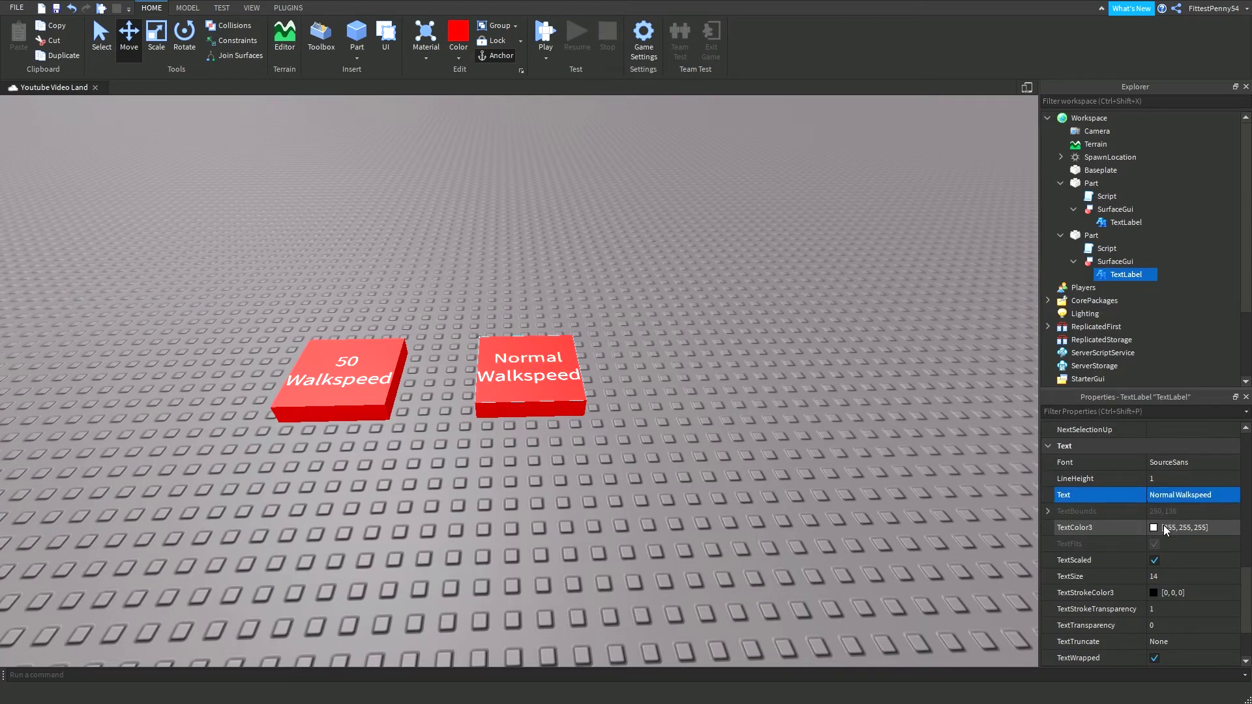
In the duplicated pad's script, set humanoid.WalkSpeed to 16 and close the script
{"action": "double_click", "coordinate": [1107, 248]}
{"action": "double_click", "coordinate": [317, 159]}
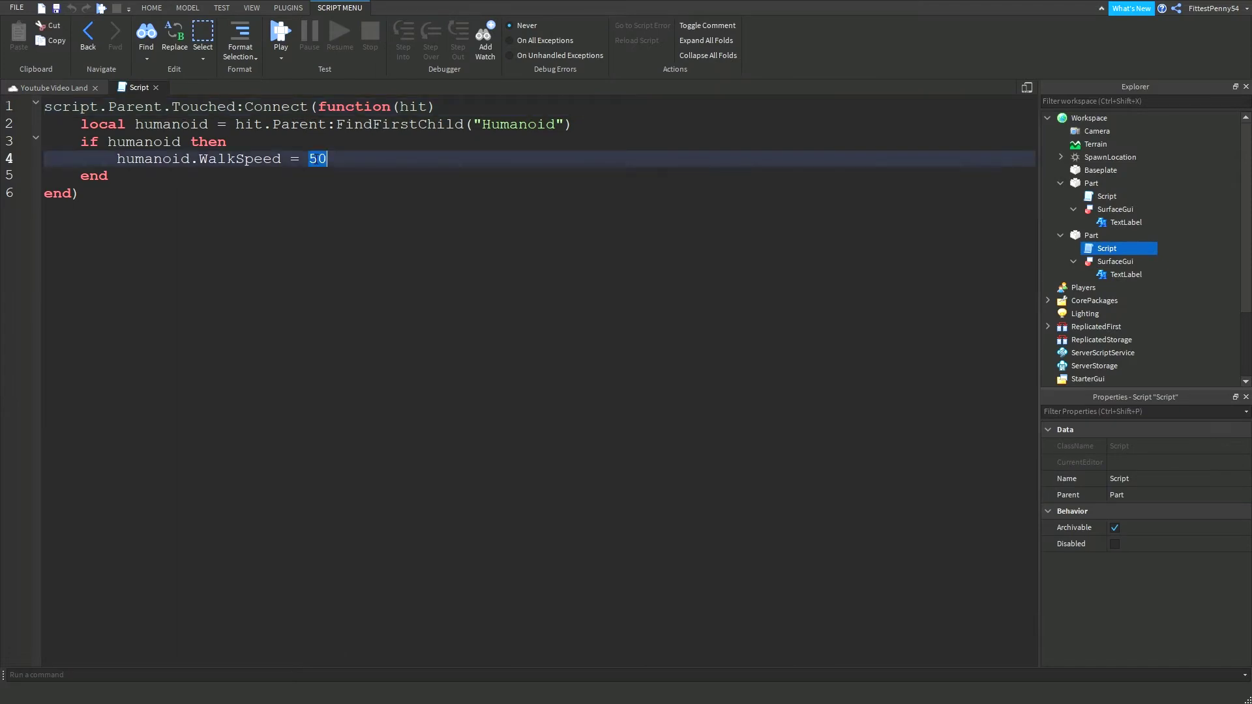
{"action": "type", "text": "16"}
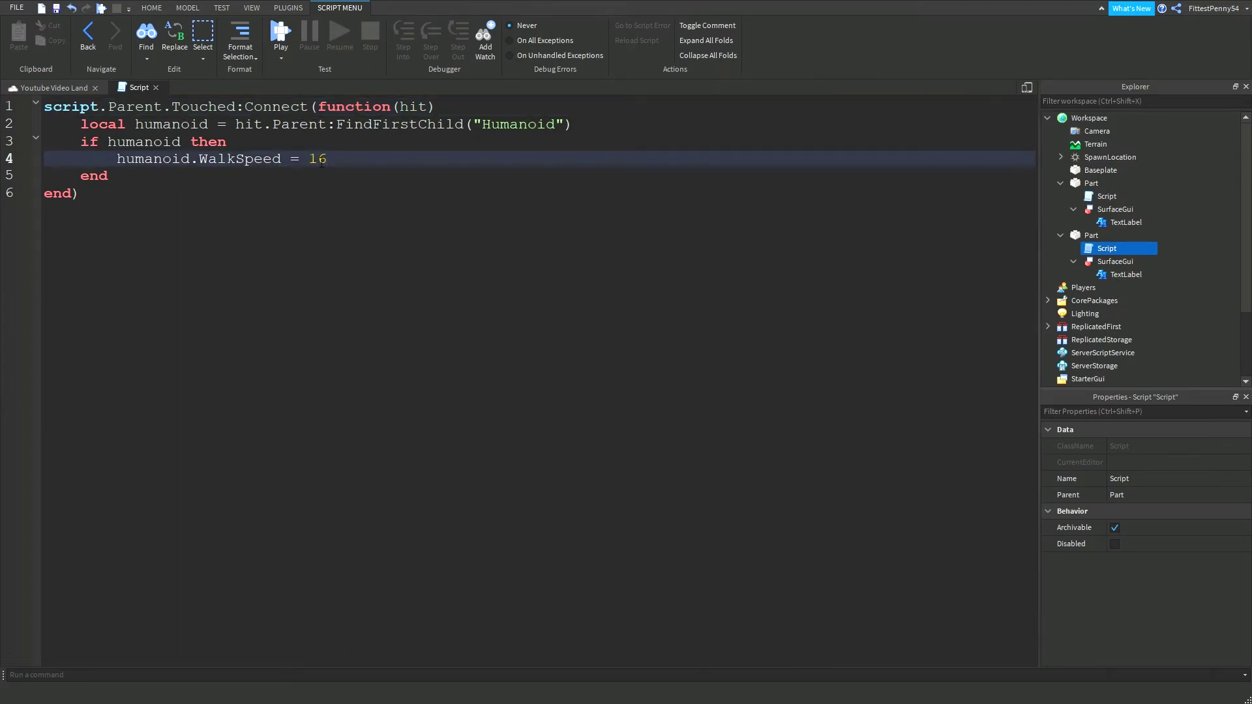
{"action": "left_click", "coordinate": [156, 87]}
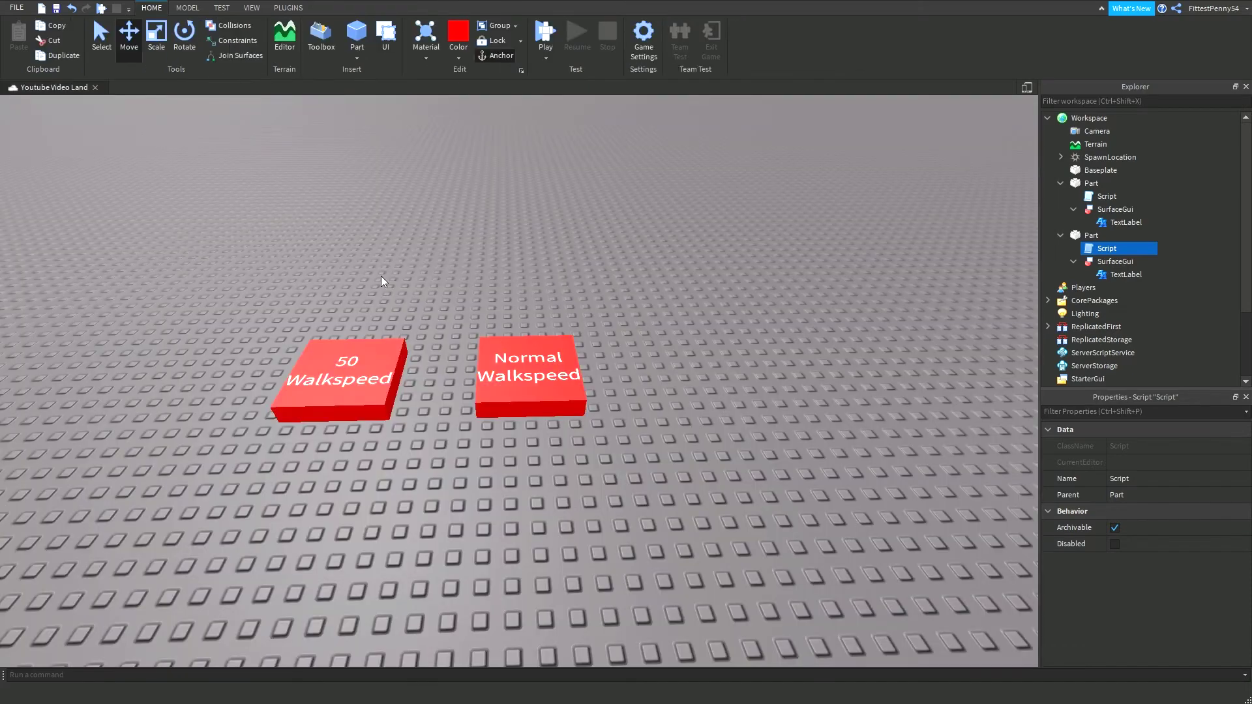
Start a playtest and walk the character from the spawn location to the "50 Walkspeed" pad
{"action": "left_click", "coordinate": [468, 254]}
{"action": "right_click_drag", "start_coordinate": [476, 244], "coordinate": [476, 249]}
{"action": "scroll", "coordinate": [475, 249], "scroll_direction": "down", "scroll_amount": 5}
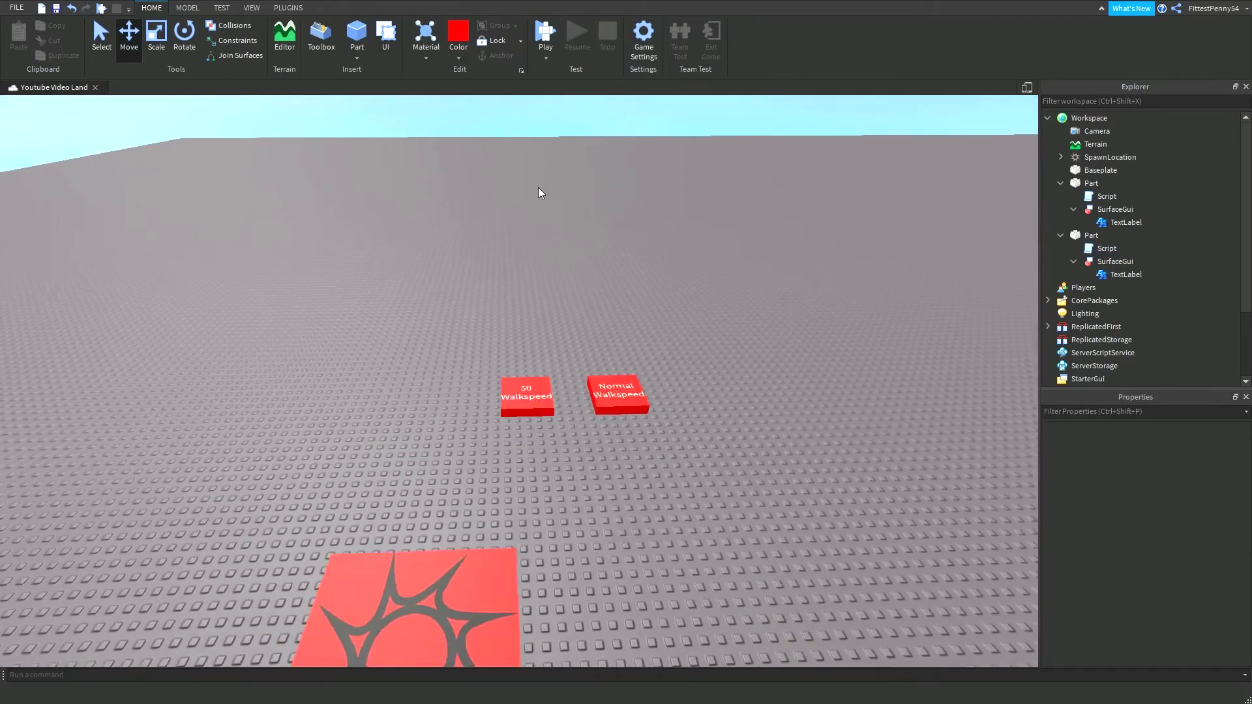
{"action": "key", "text": "w"}
{"action": "left_click", "coordinate": [544, 39]}
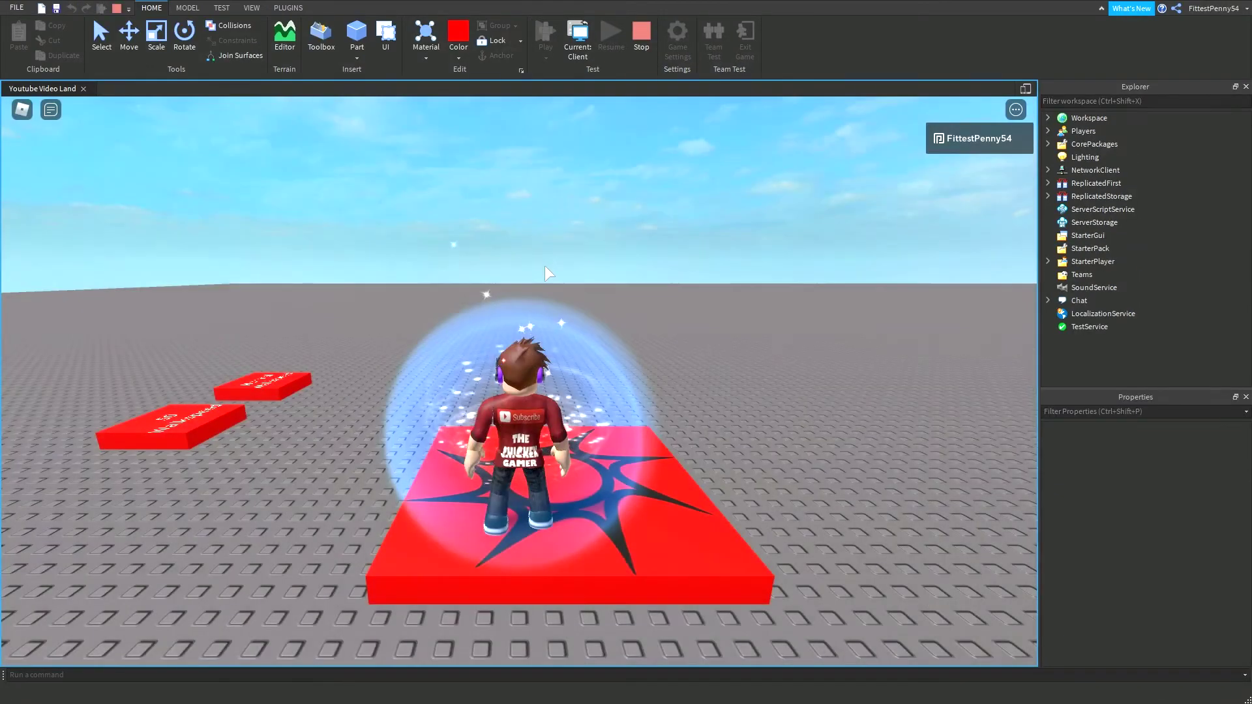
{"action": "right_click_drag", "start_coordinate": [546, 266], "coordinate": [550, 280]}
{"action": "key", "text": "s"}
{"action": "key", "text": "d"}
{"action": "key", "text": "w"}
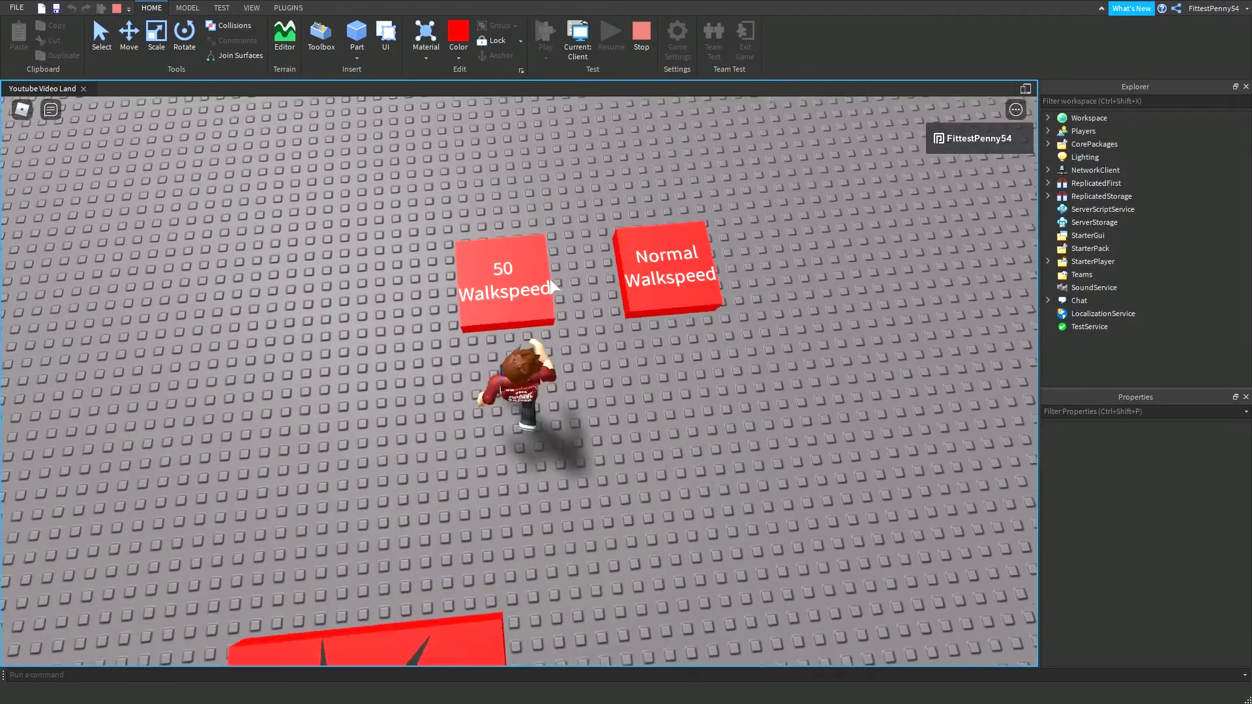
Run the character over the "50 Walkspeed" and "Normal Walkspeed" pads and around the baseplate to test the speed changes
{"action": "right_click_drag", "start_coordinate": [550, 280], "coordinate": [569, 243]}
{"action": "key", "text": "s"}
{"action": "key", "text": "d"}
{"action": "key", "text": "w"}
{"action": "key", "text": "a"}
{"action": "key", "text": "s"}
{"action": "key", "text": "d"}
{"action": "key", "text": "w"}
{"action": "key", "text": "d"}
{"action": "key", "text": "s"}
{"action": "key", "text": "a"}
{"action": "key", "text": "w"}
{"action": "key", "text": "s"}
{"action": "key", "text": "d"}
{"action": "key", "text": "w"}
{"action": "key", "text": "space"}
{"action": "key", "text": "a"}
{"action": "key", "text": "s"}
{"action": "scroll", "coordinate": [579, 254], "scroll_direction": "down", "scroll_amount": 2}
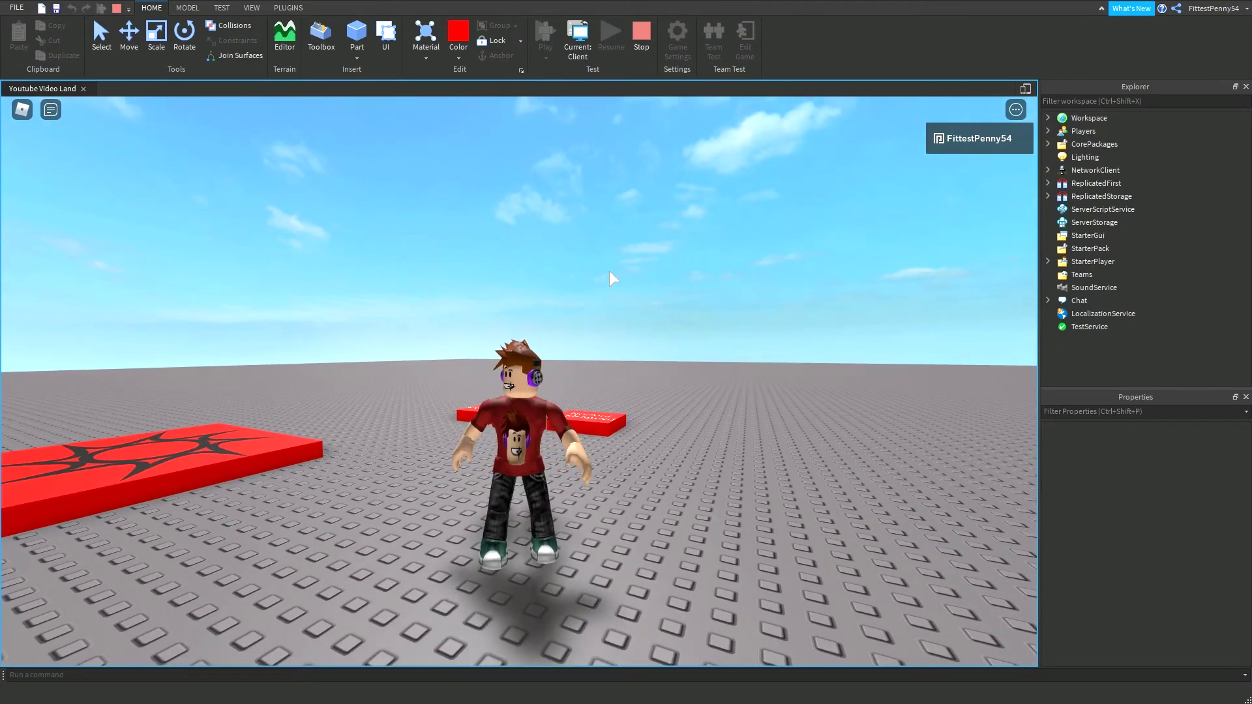
{"action": "scroll", "coordinate": [604, 319], "scroll_direction": "up", "scroll_amount": 1}
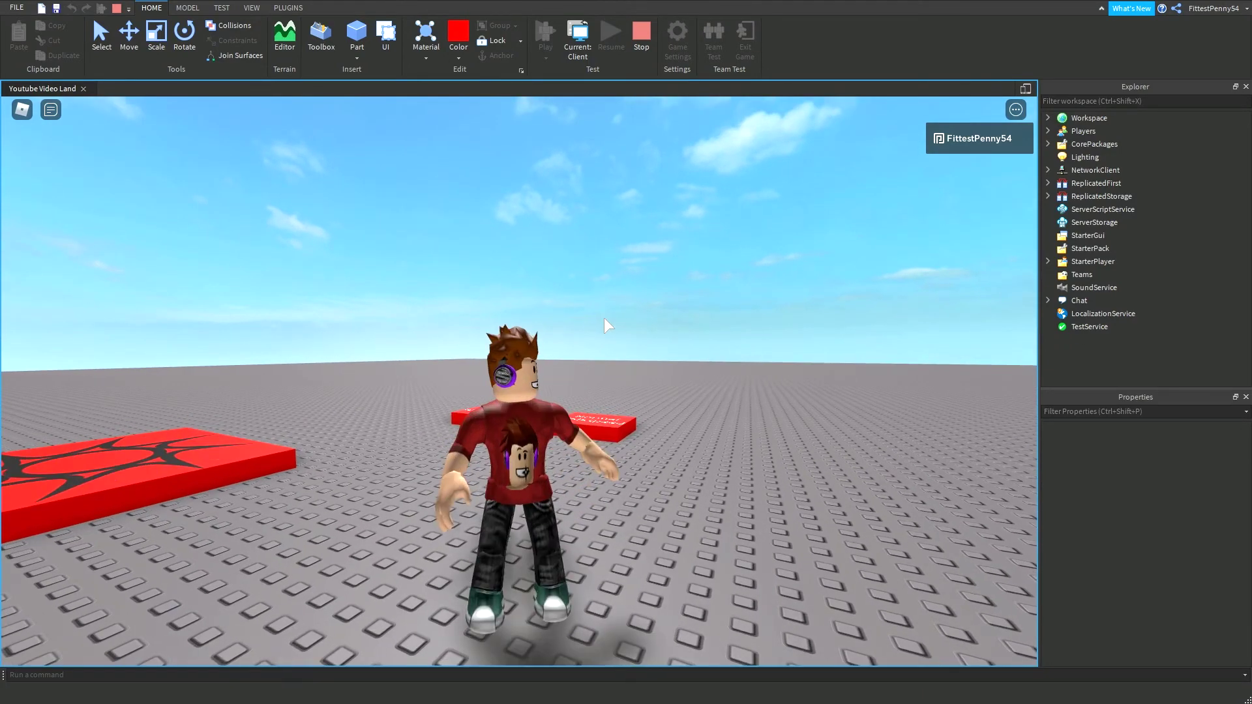
{"action": "scroll", "coordinate": [593, 313], "scroll_direction": "down", "scroll_amount": 3}
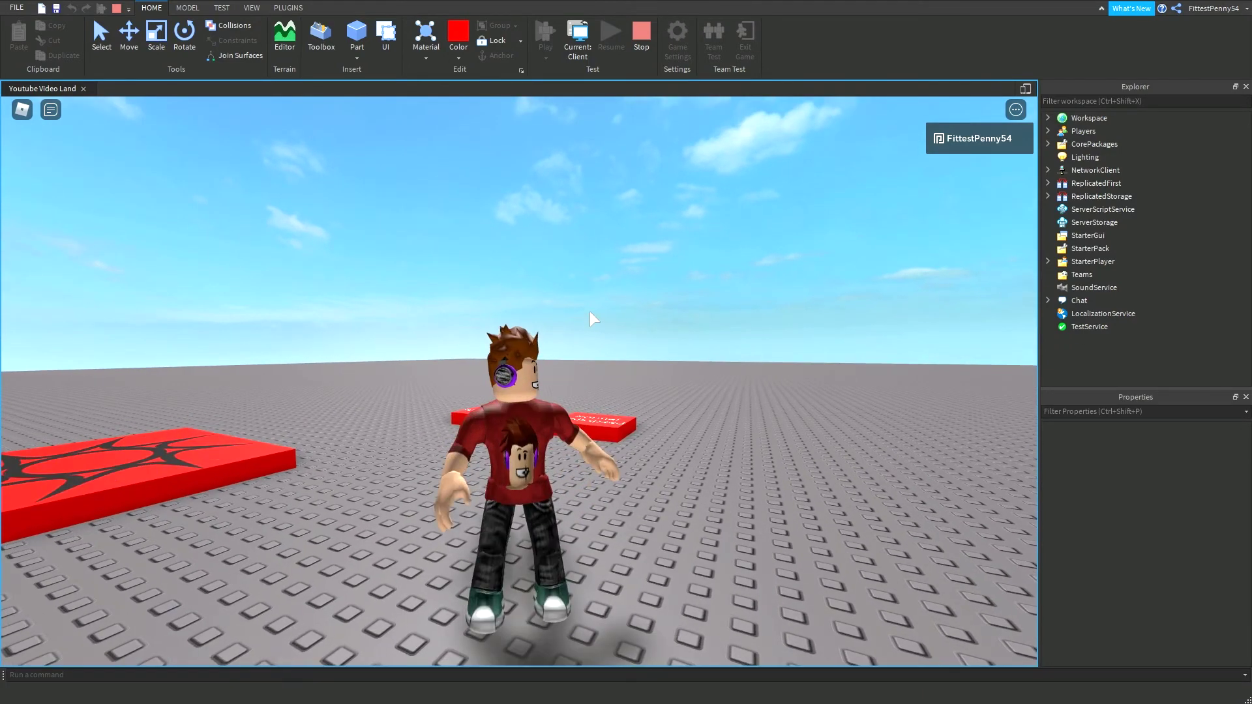